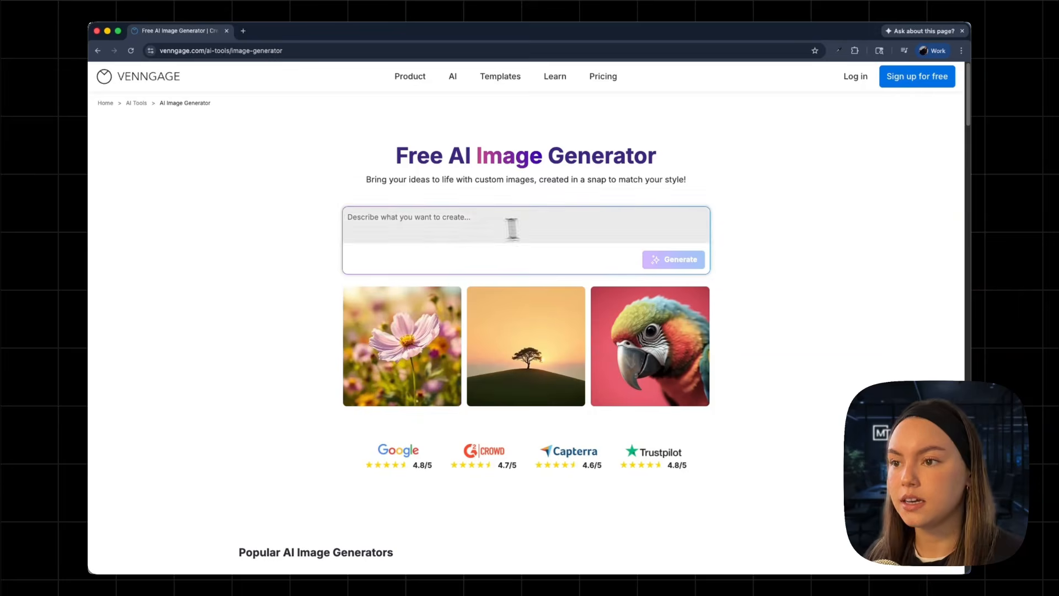
# Generate AI images from the prompt "A person working at a desk with a laptop, minimal background".
pyautogui.click(463, 226)
pyautogui.write('A person working at a desk with a laptop, minimal background')
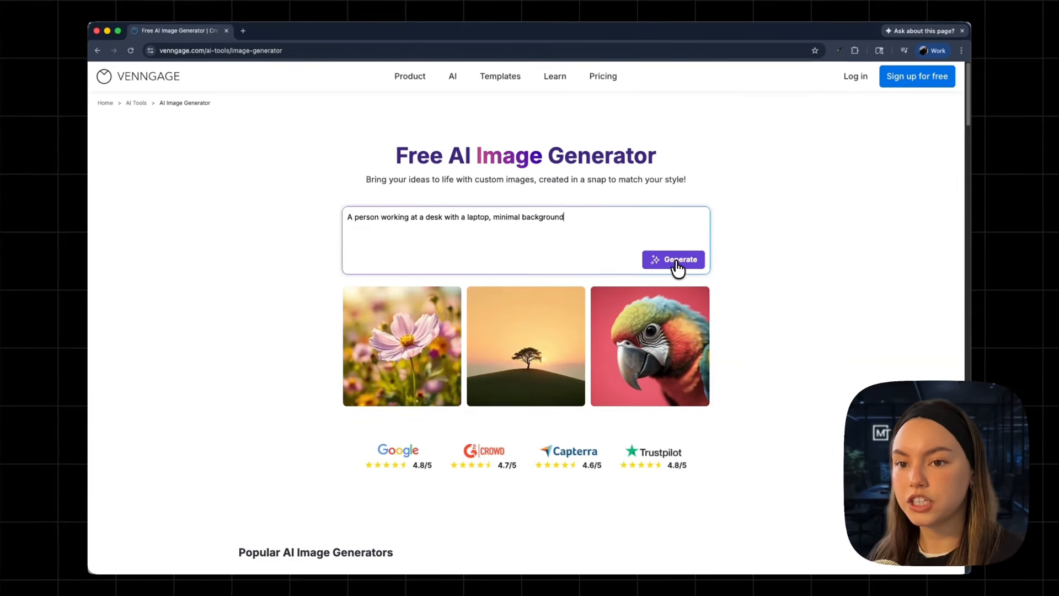
pyautogui.click(670, 242)
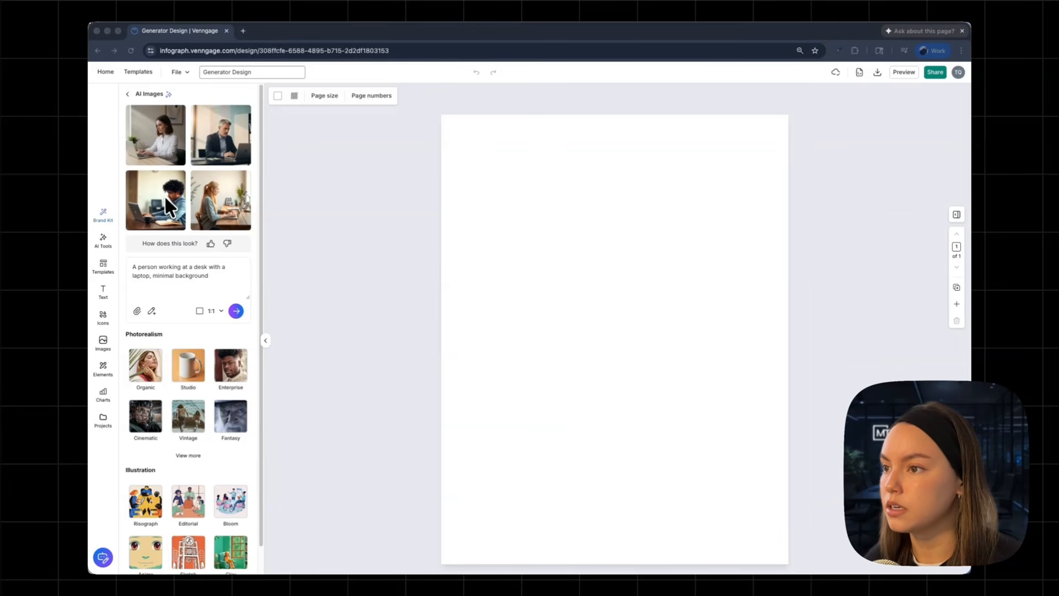
# Place the first generated image on the page and enlarge it.
pyautogui.click(166, 157)
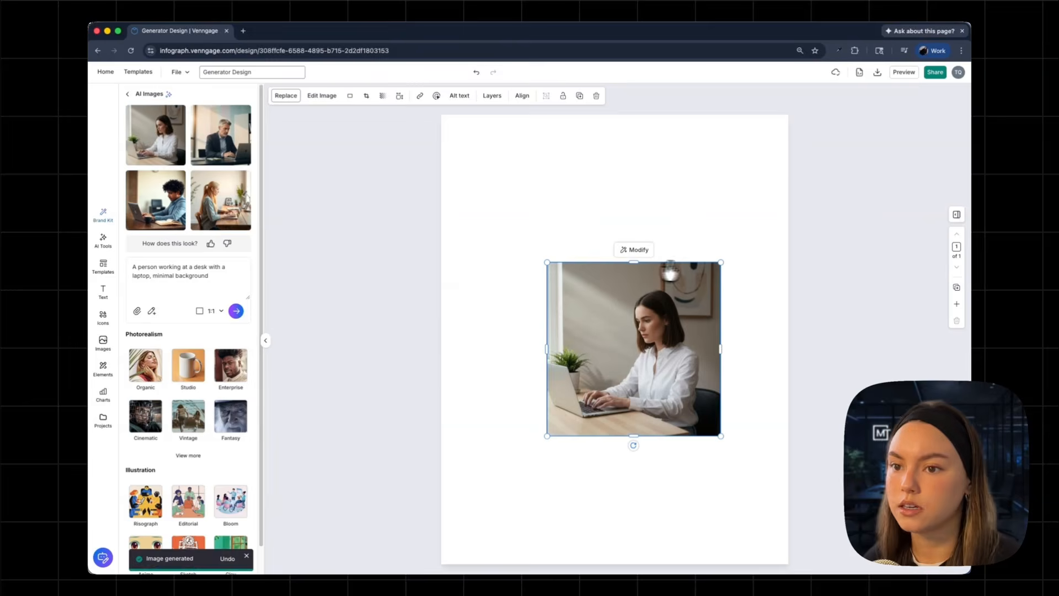
pyautogui.moveTo(721, 264); pyautogui.dragTo(678, 249)
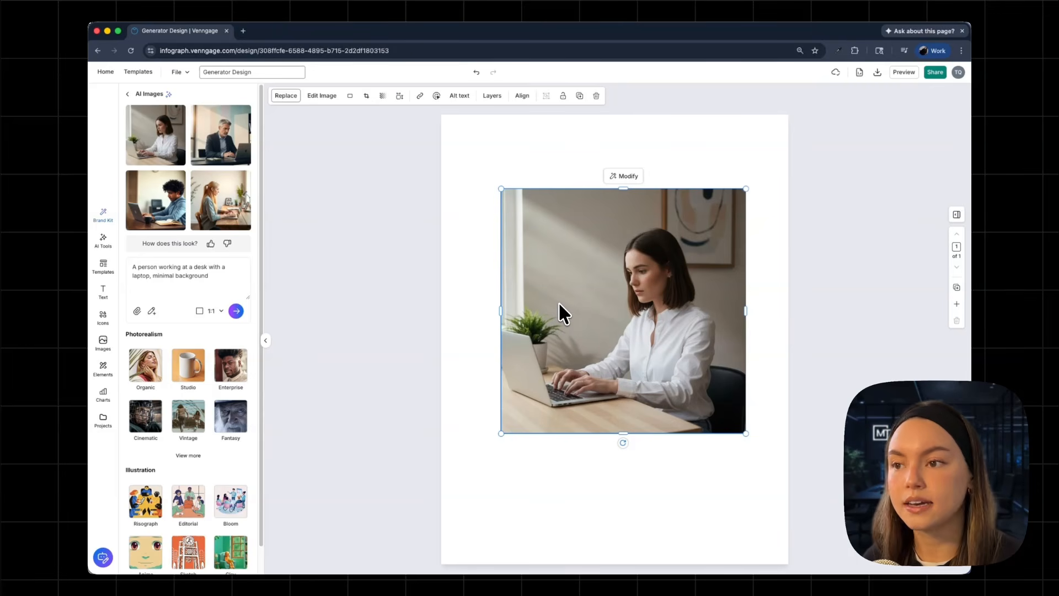
pyautogui.click(349, 409)
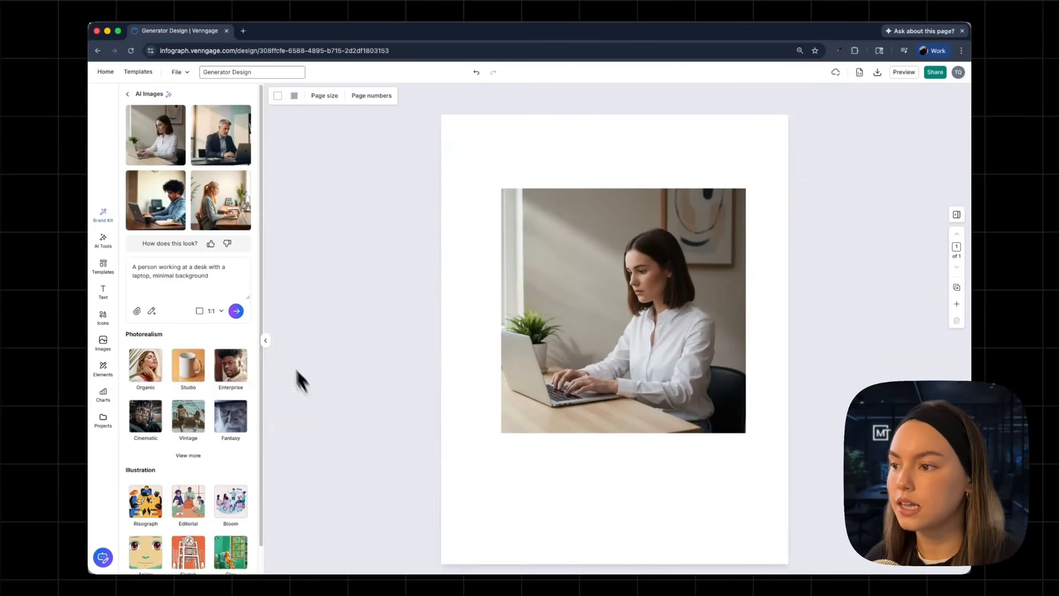
# Expand the style lists and regenerate the images with the Cinematic photorealism style.
pyautogui.scroll(-1, 176, 409)
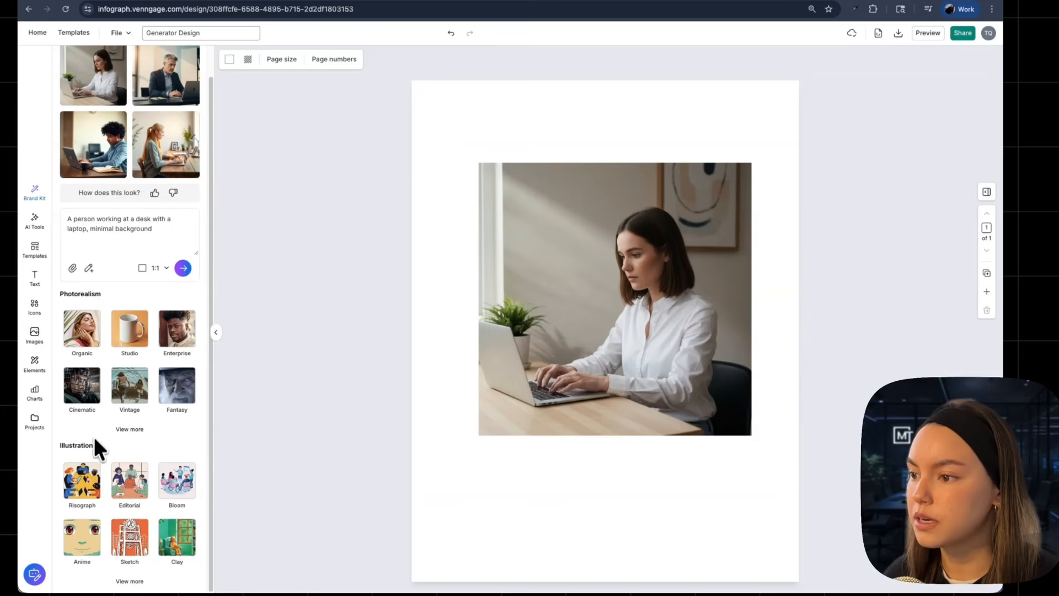
pyautogui.click(125, 433)
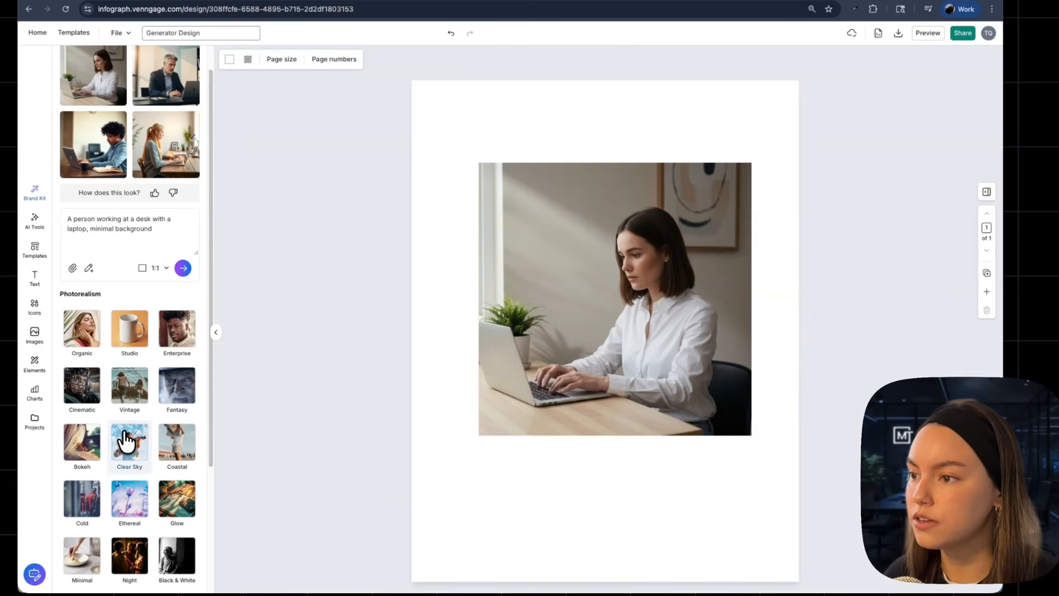
pyautogui.scroll(-2, 160, 396)
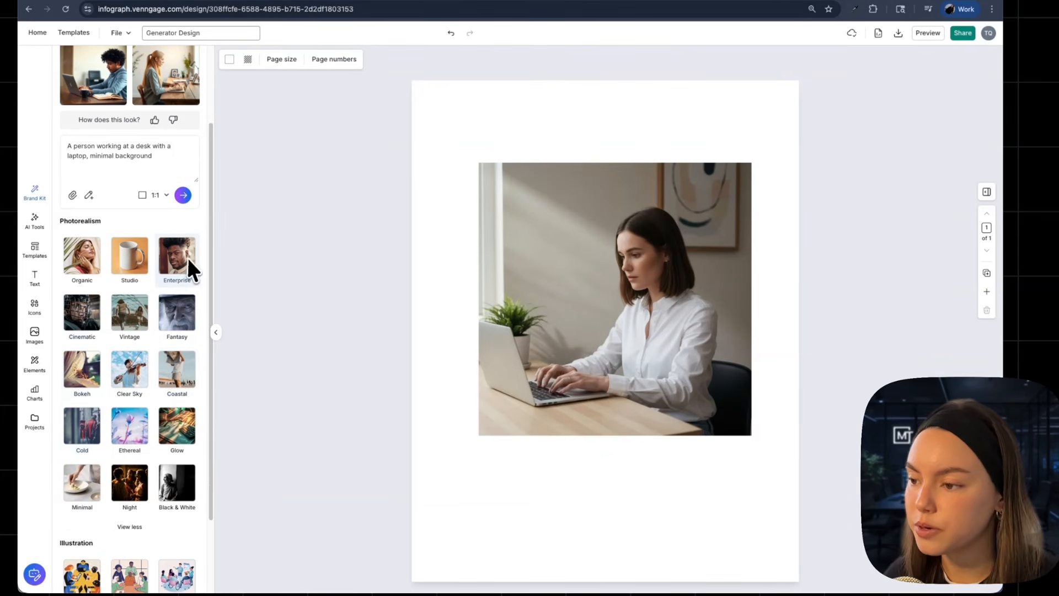
pyautogui.scroll(-2, 183, 331)
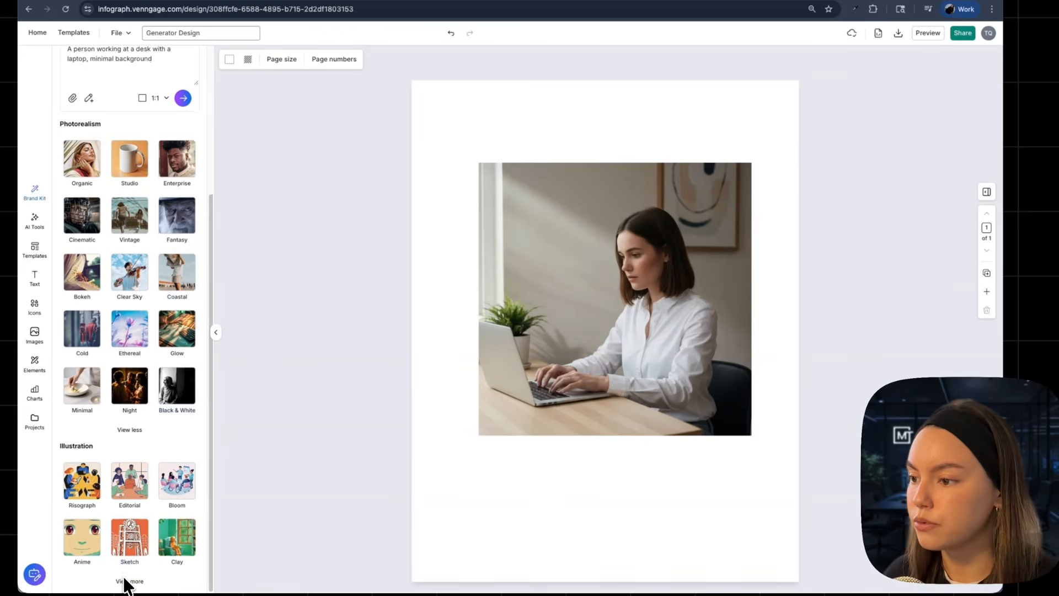
pyautogui.click(123, 582)
pyautogui.scroll(-4, 158, 529)
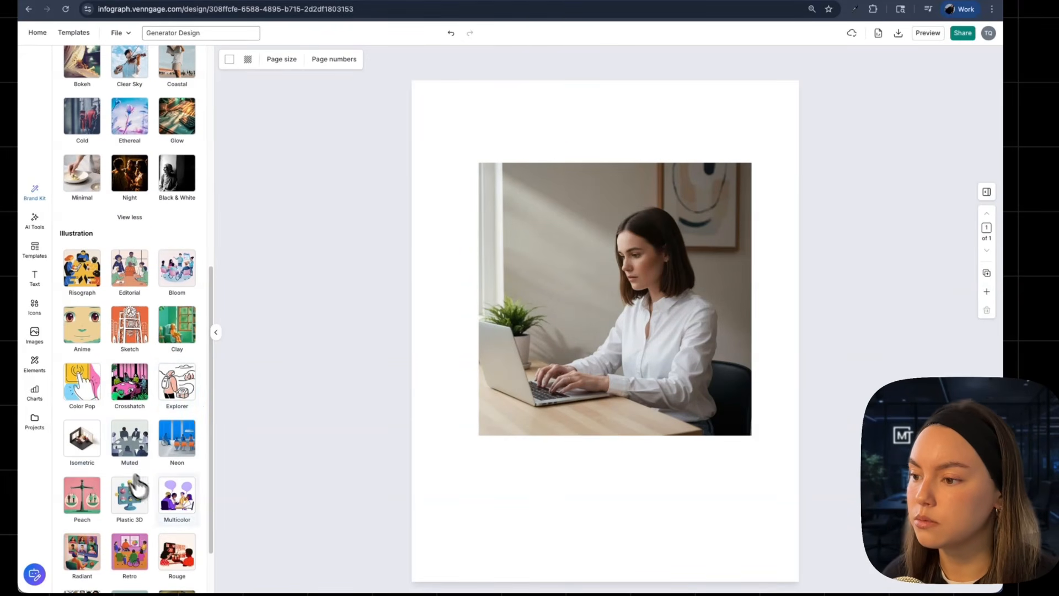
pyautogui.scroll(-1, 161, 511)
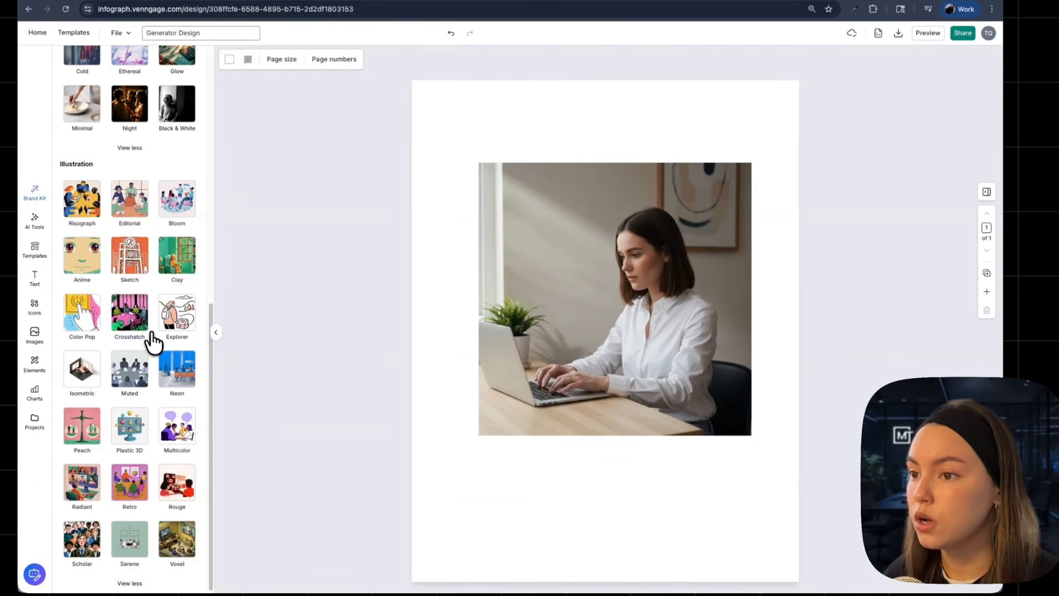
pyautogui.scroll(4, 150, 342)
pyautogui.scroll(5, 154, 347)
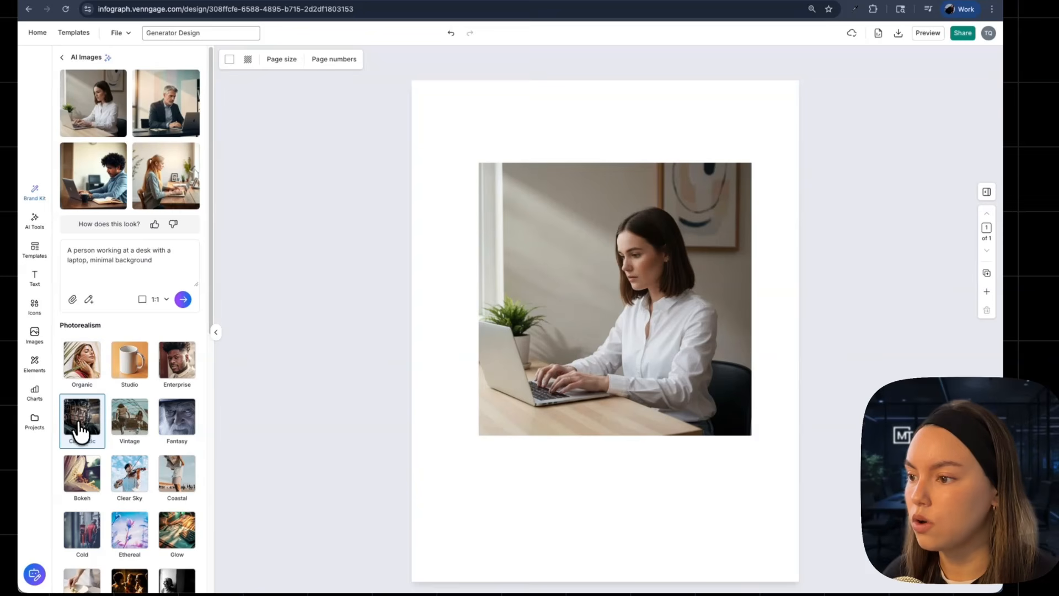
pyautogui.click(184, 301)
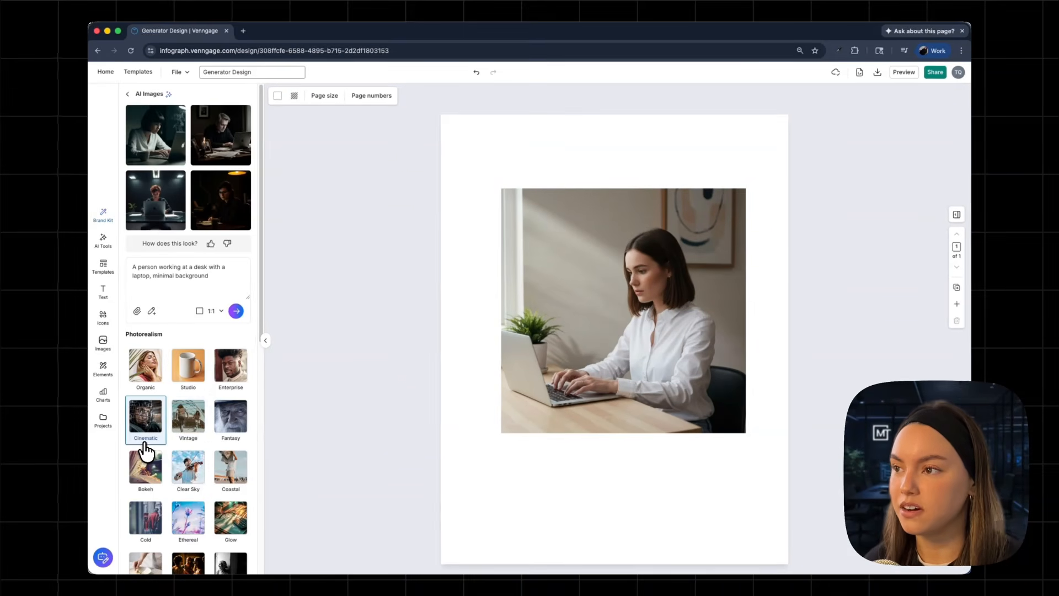
# Add a new page and place the first Cinematic image on it, enlarged and centred.
pyautogui.click(956, 304)
pyautogui.click(155, 135)
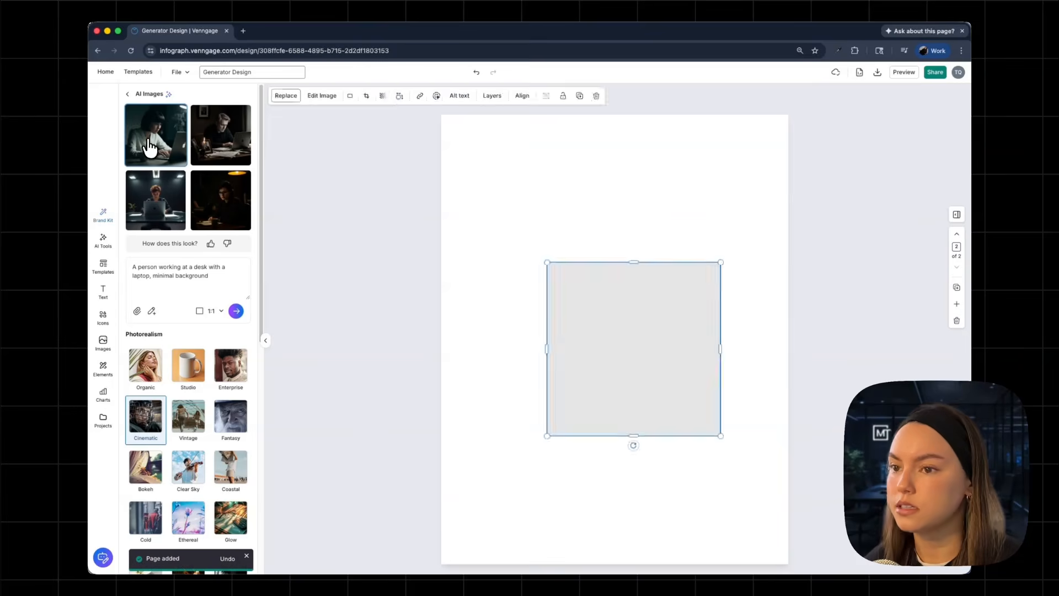
pyautogui.moveTo(721, 264); pyautogui.dragTo(780, 197)
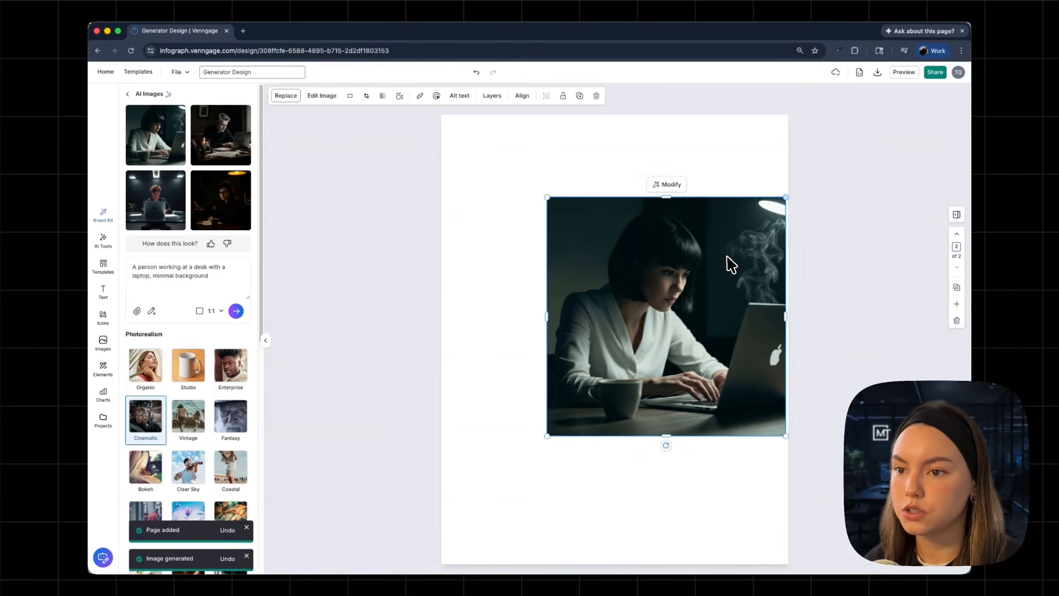
pyautogui.moveTo(729, 265); pyautogui.dragTo(674, 267)
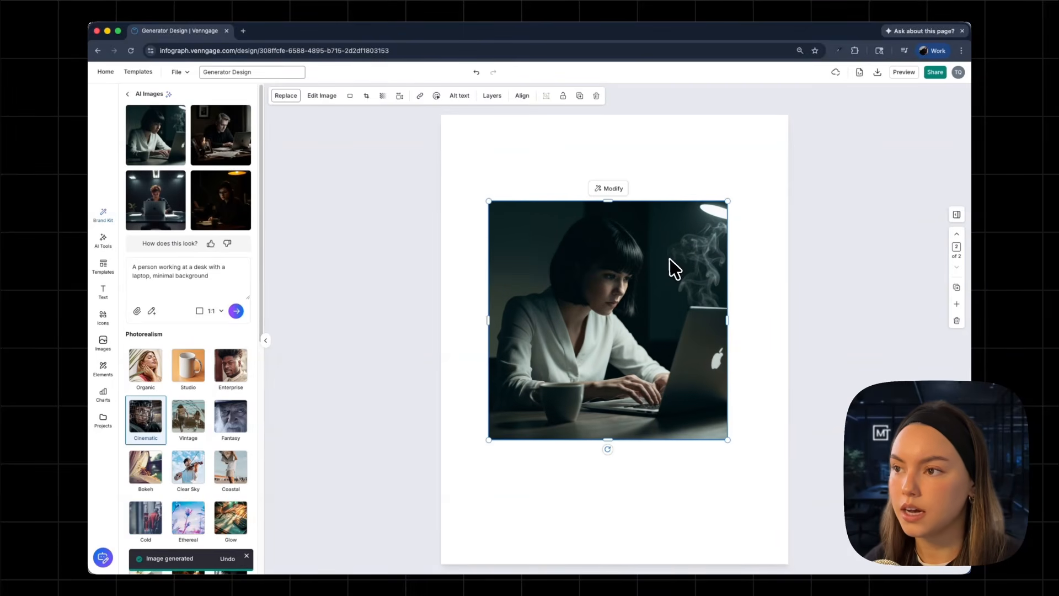
pyautogui.click(155, 199)
pyautogui.moveTo(673, 371); pyautogui.dragTo(661, 351)
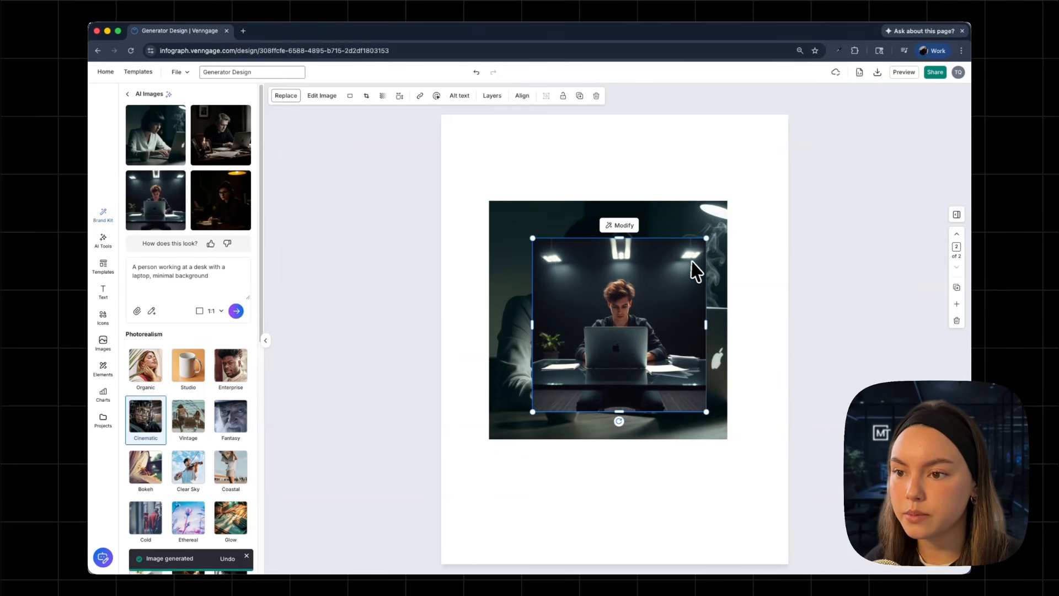
pyautogui.press('Delete')
# Reposition and enlarge the Cinematic image on the second page.
pyautogui.moveTo(693, 298); pyautogui.dragTo(665, 358)
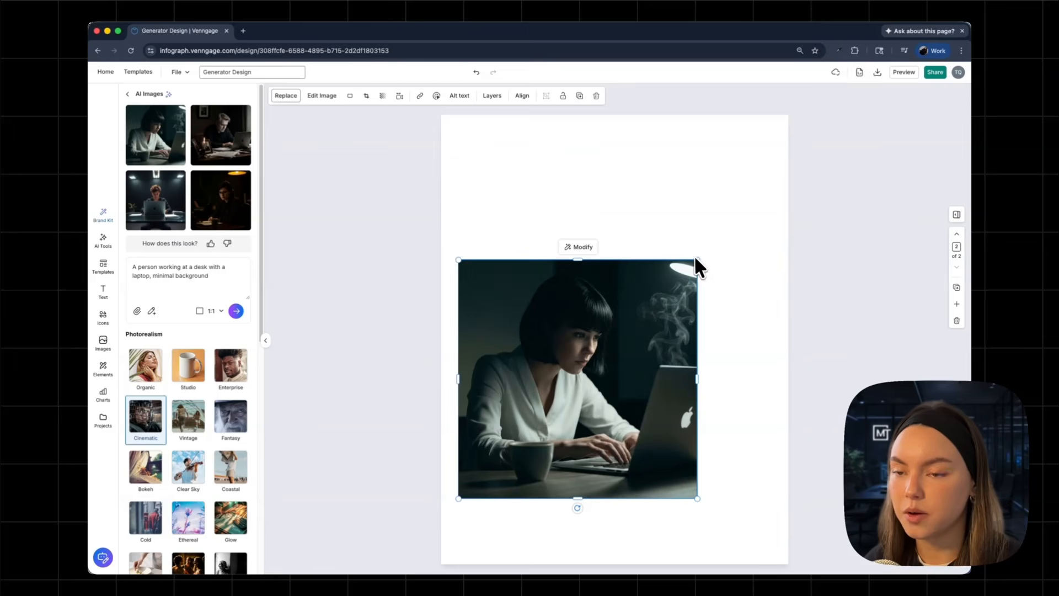
pyautogui.moveTo(698, 258)
pyautogui.mouseDown()
pyautogui.moveTo(767, 203)
pyautogui.moveTo(707, 247)
pyautogui.mouseUp()
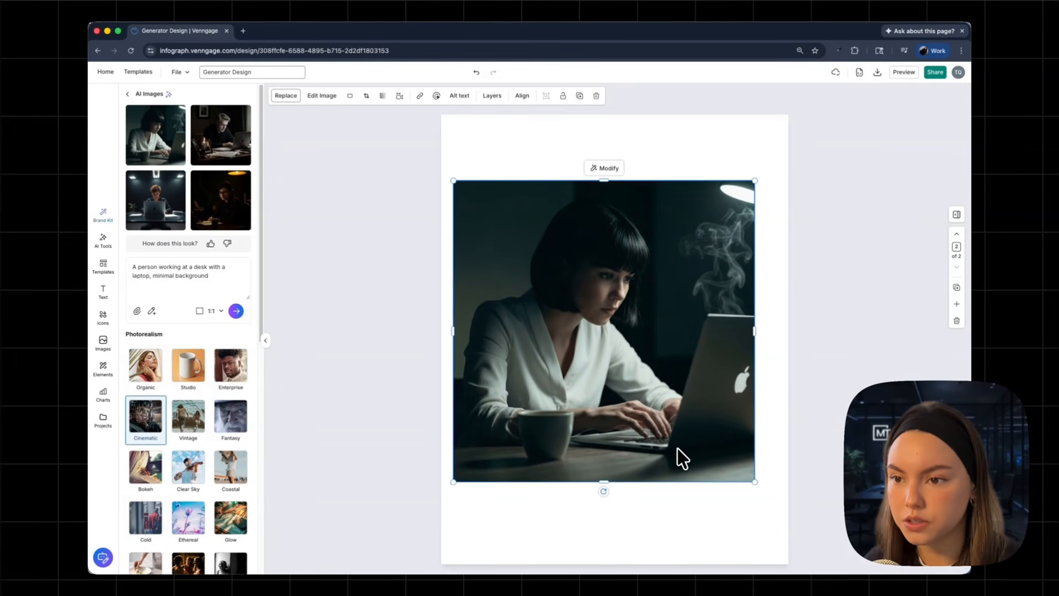
# Add a third page and regenerate the images with the Peach illustration style.
pyautogui.click(957, 304)
pyautogui.scroll(-5, 210, 359)
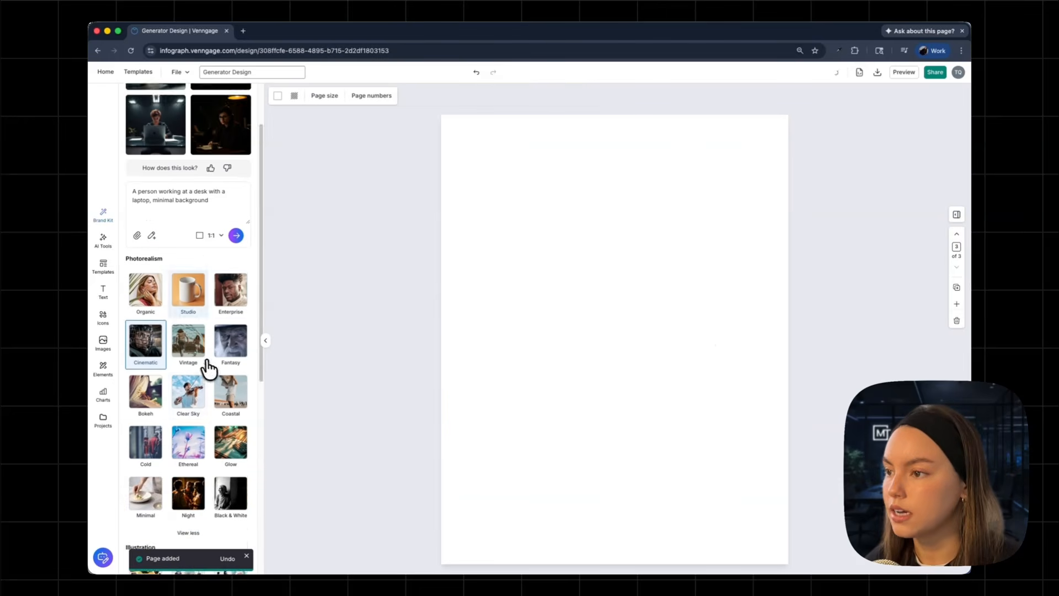
pyautogui.scroll(-3, 216, 320)
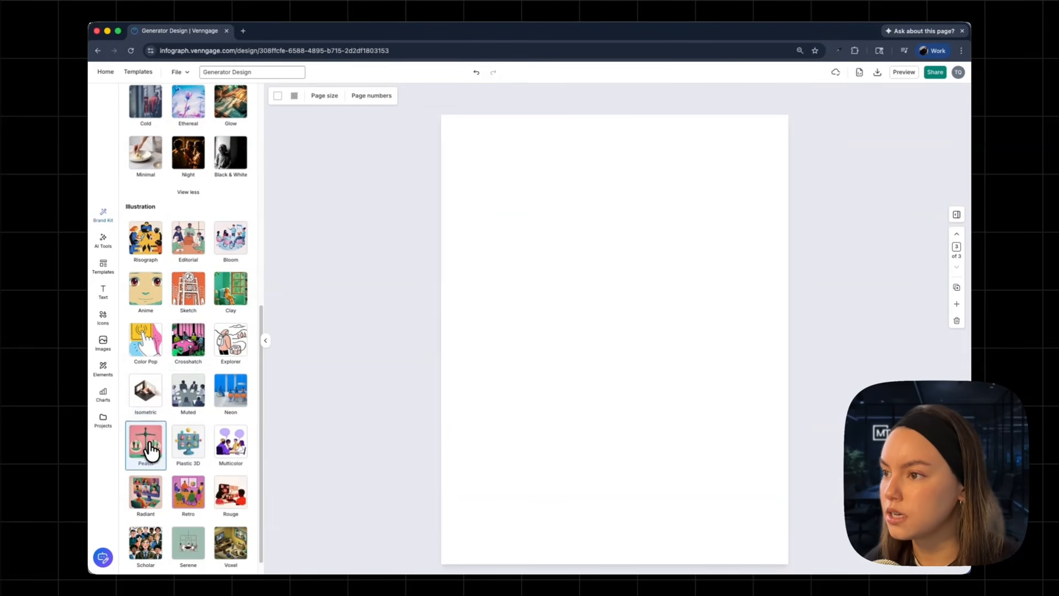
pyautogui.scroll(5, 177, 284)
pyautogui.click(237, 157)
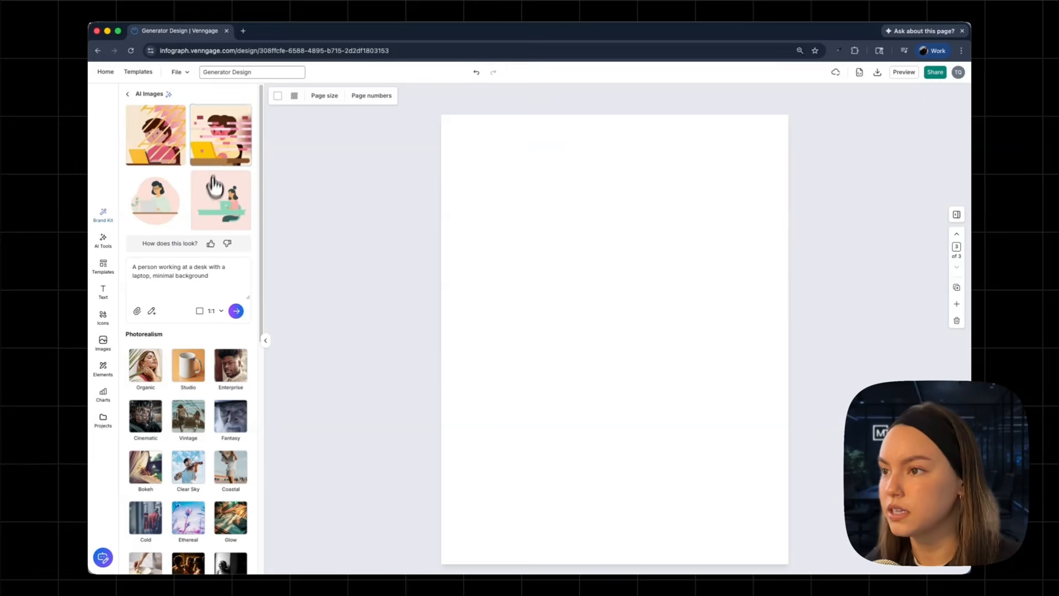
# Place the second Peach illustration on the third page and resize it.
pyautogui.click(218, 149)
pyautogui.moveTo(623, 343); pyautogui.dragTo(598, 314)
pyautogui.moveTo(693, 404); pyautogui.dragTo(765, 477)
pyautogui.moveTo(714, 386); pyautogui.dragTo(697, 372)
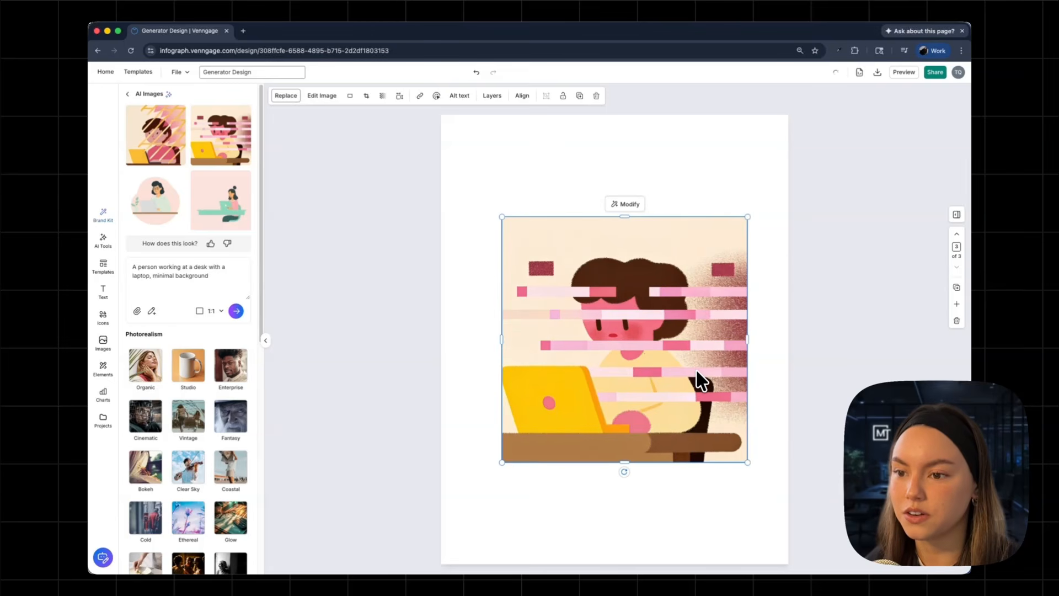
pyautogui.moveTo(723, 351); pyautogui.dragTo(715, 350)
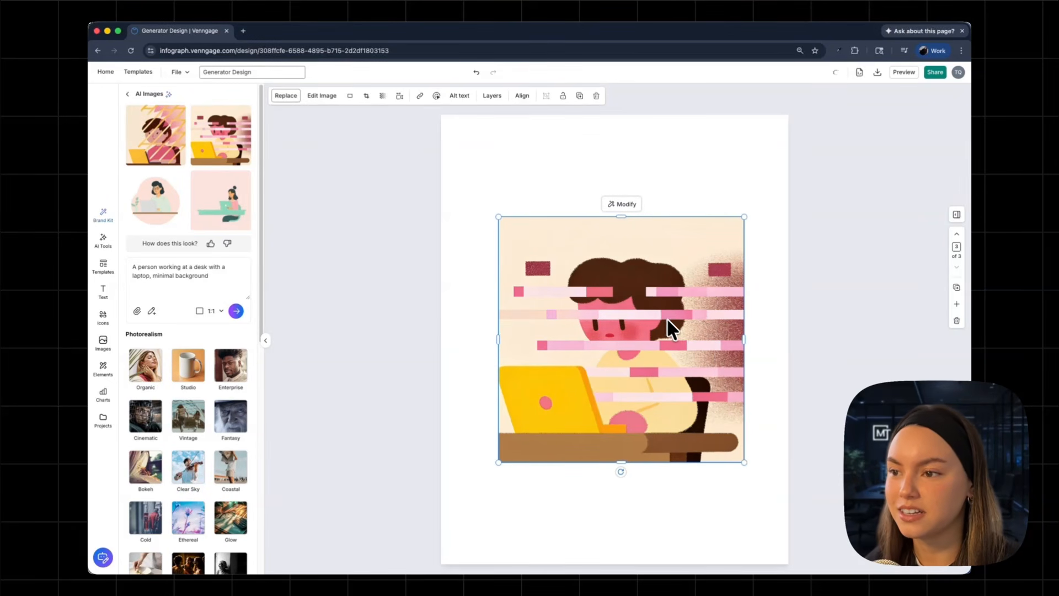
# Add the fourth Peach illustration to the page and delete it again.
pyautogui.click(223, 208)
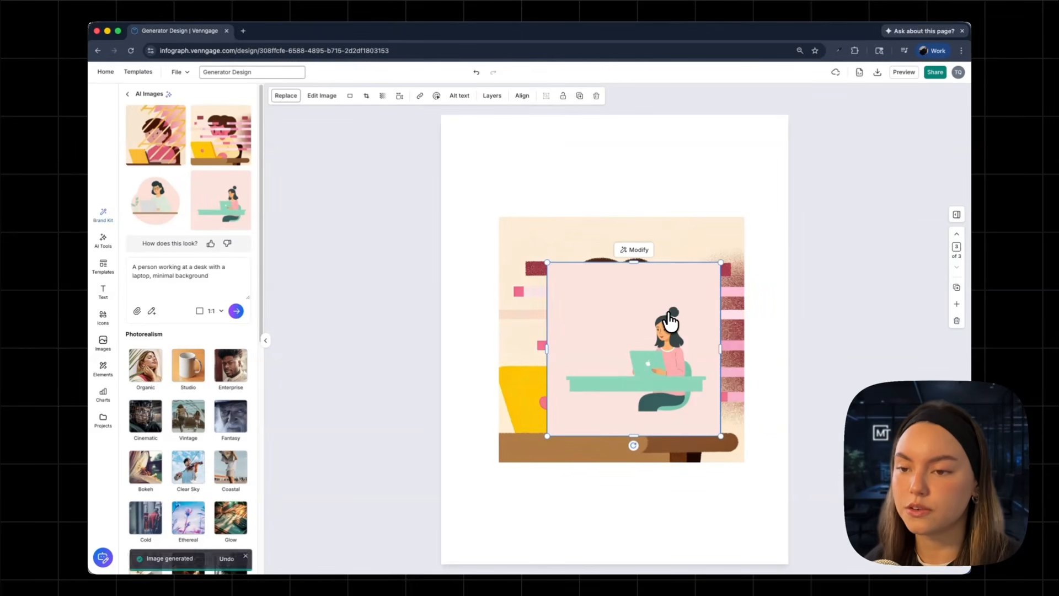
pyautogui.press('Delete')
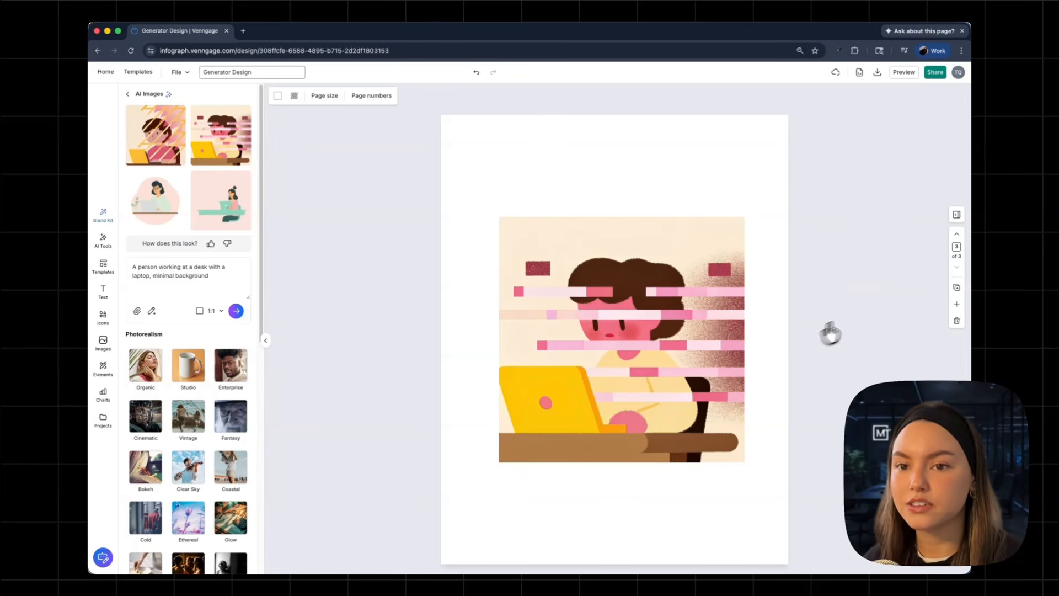
# Flip through the three pages to review the placed images.
pyautogui.click(958, 234)
pyautogui.click(957, 234)
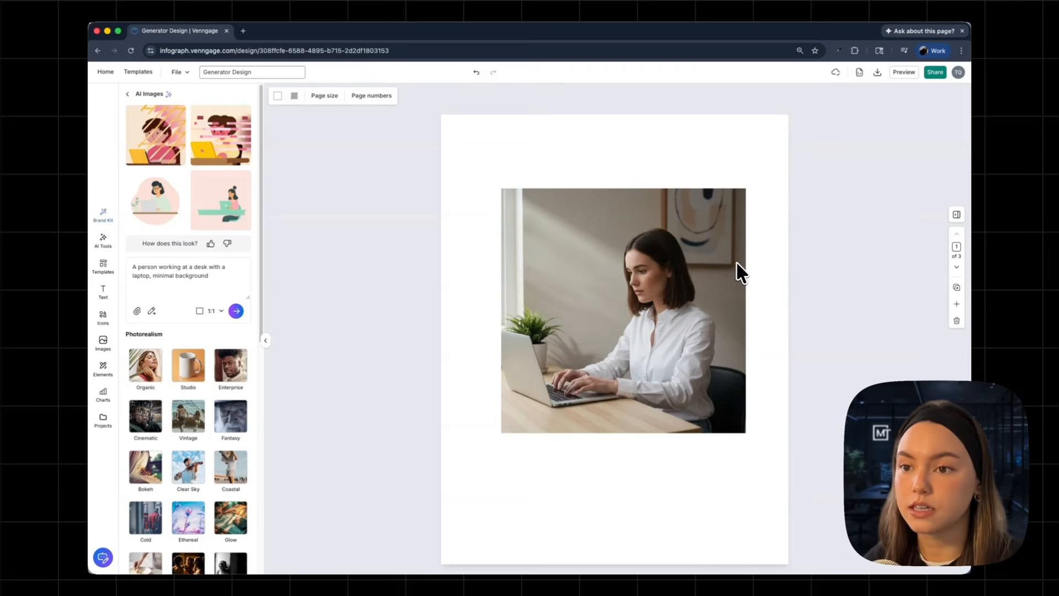
pyautogui.click(956, 268)
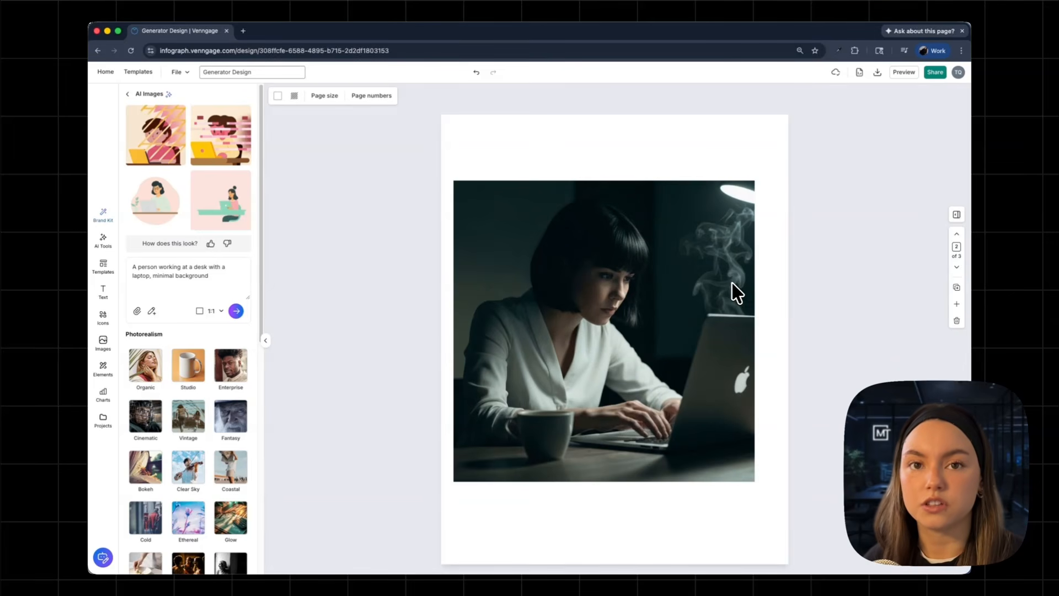
pyautogui.click(956, 267)
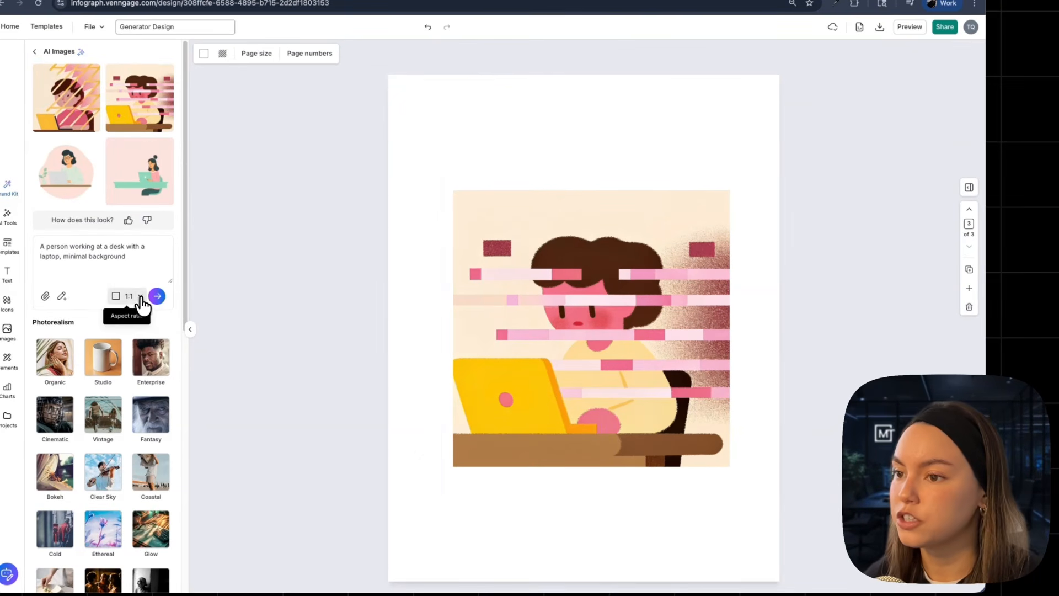
# Set the aspect ratio to 16:9 and regenerate the images.
pyautogui.click(141, 301)
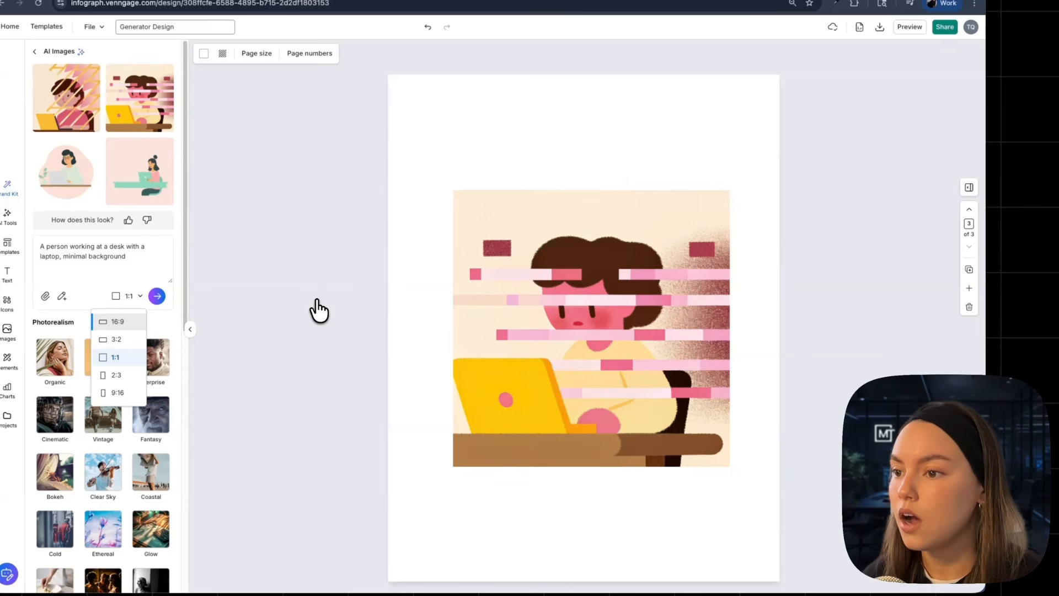
pyautogui.click(615, 304)
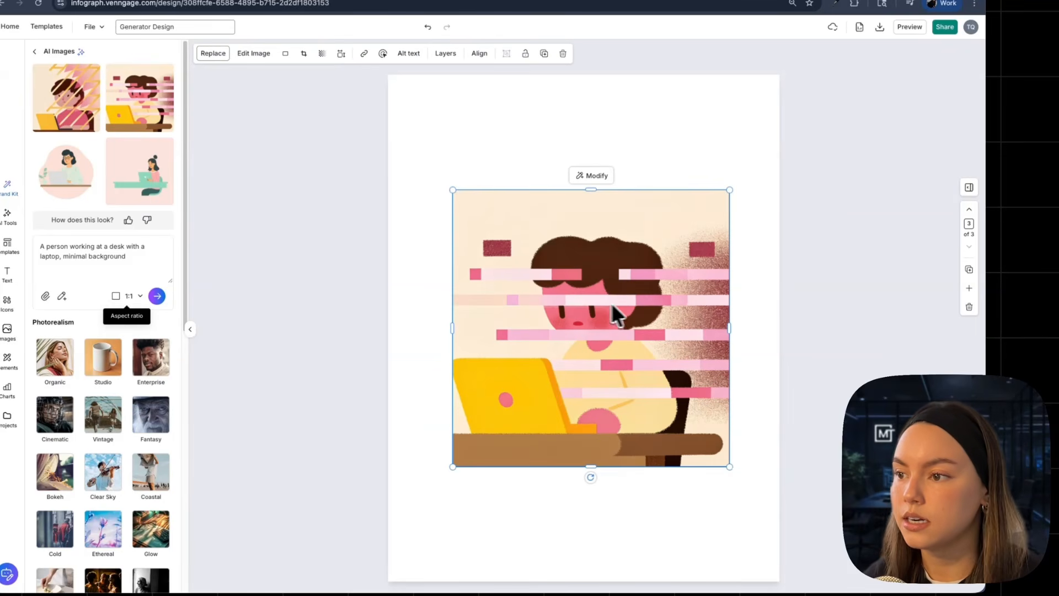
pyautogui.click(132, 298)
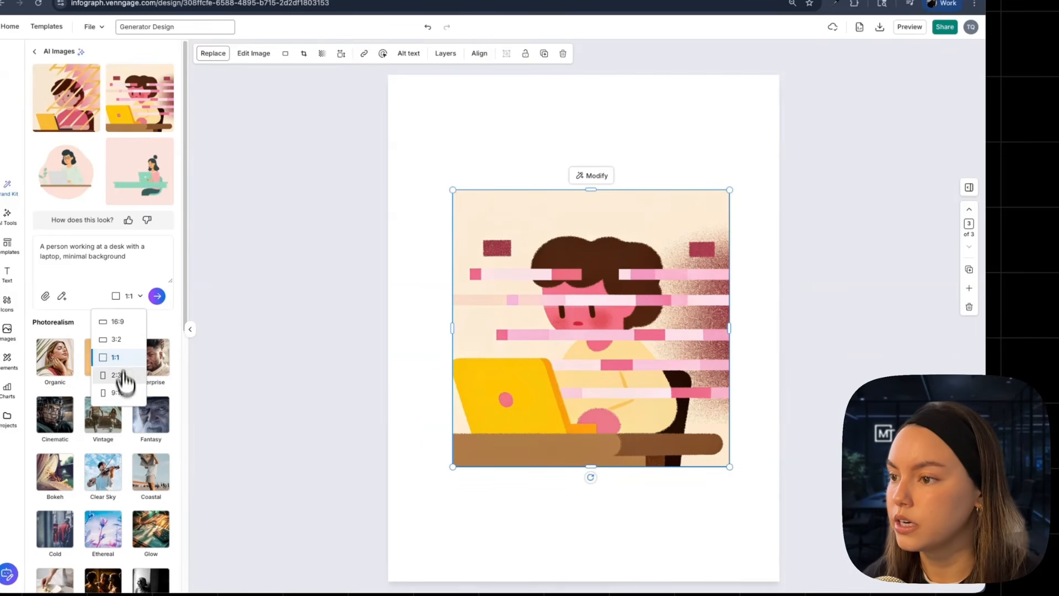
pyautogui.click(119, 323)
pyautogui.click(157, 297)
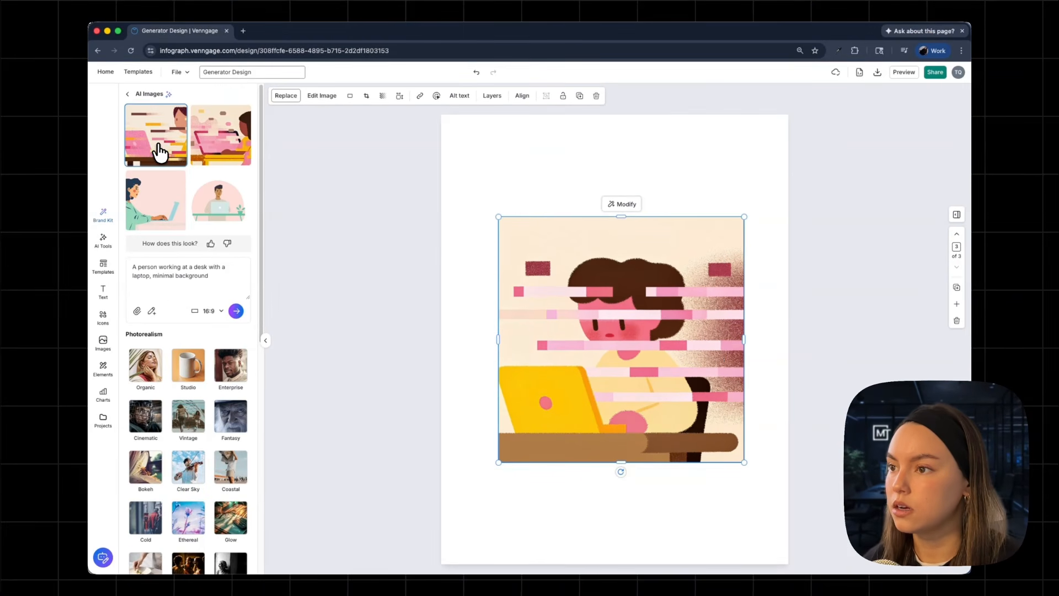
# Place the first 16:9 image on the third page and move it above the square illustration near the top-left.
pyautogui.click(162, 145)
pyautogui.moveTo(641, 287); pyautogui.dragTo(615, 193)
pyautogui.click(678, 306)
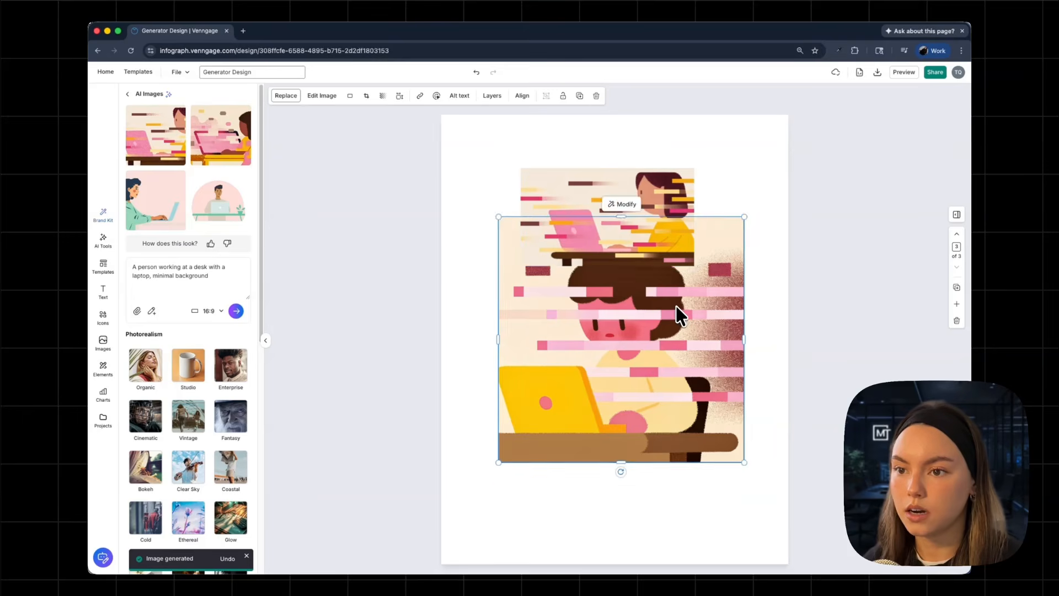
pyautogui.moveTo(676, 306); pyautogui.dragTo(680, 383)
pyautogui.moveTo(642, 183); pyautogui.dragTo(589, 157)
pyautogui.moveTo(640, 241); pyautogui.dragTo(733, 289)
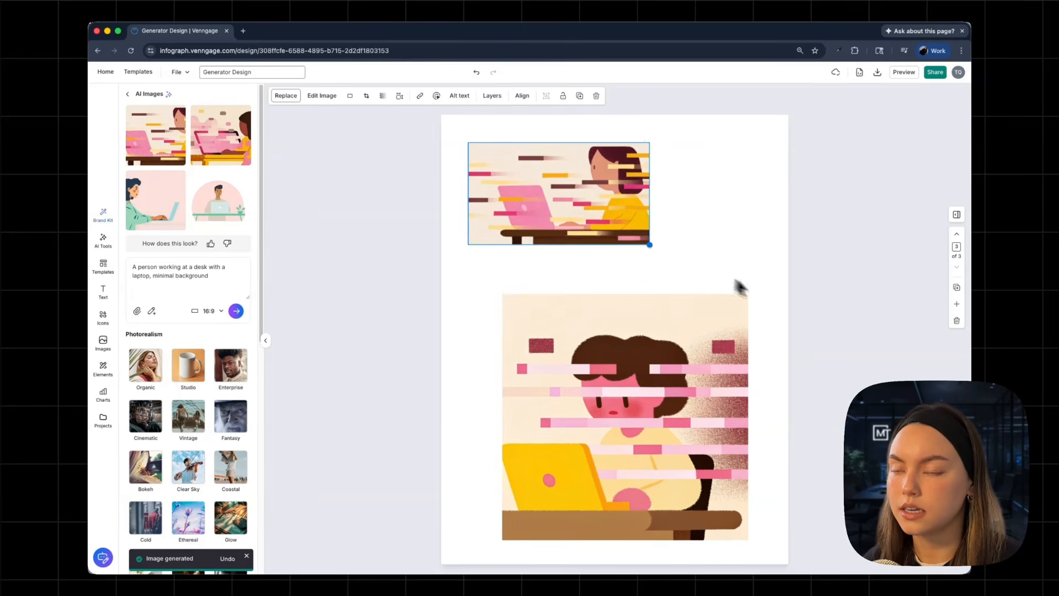
# Enlarge the first 16:9 image across the top of the page and add the second 16:9 image below it.
pyautogui.moveTo(664, 231); pyautogui.dragTo(700, 220)
pyautogui.click(221, 135)
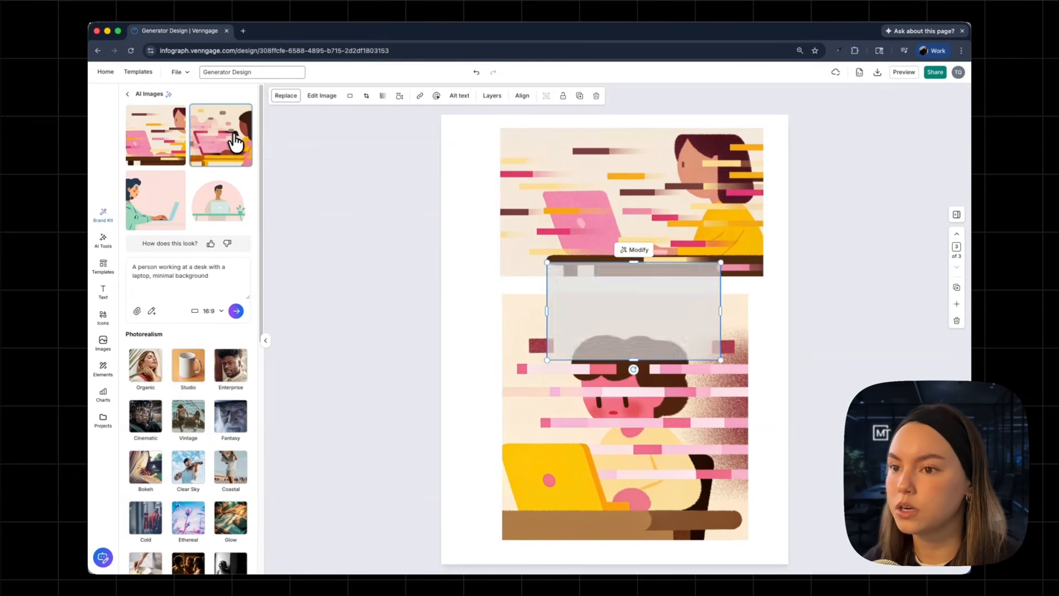
pyautogui.moveTo(697, 429); pyautogui.dragTo(702, 454)
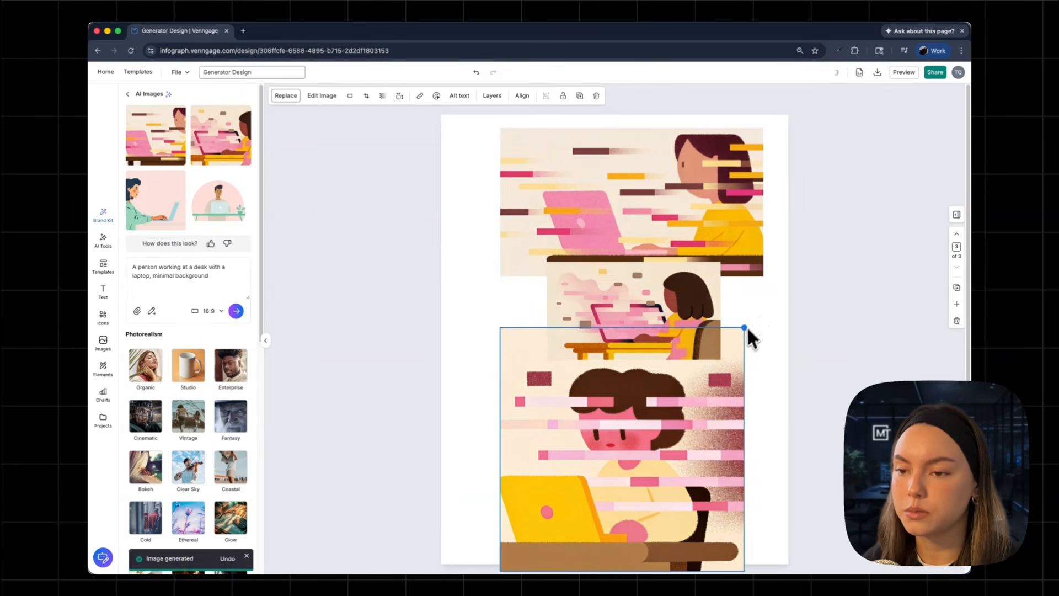
# Shrink the square illustration toward the bottom and enlarge the second 16:9 image to fill the middle of the page.
pyautogui.moveTo(748, 326); pyautogui.dragTo(657, 477)
pyautogui.click(617, 362)
pyautogui.moveTo(617, 362); pyautogui.dragTo(592, 397)
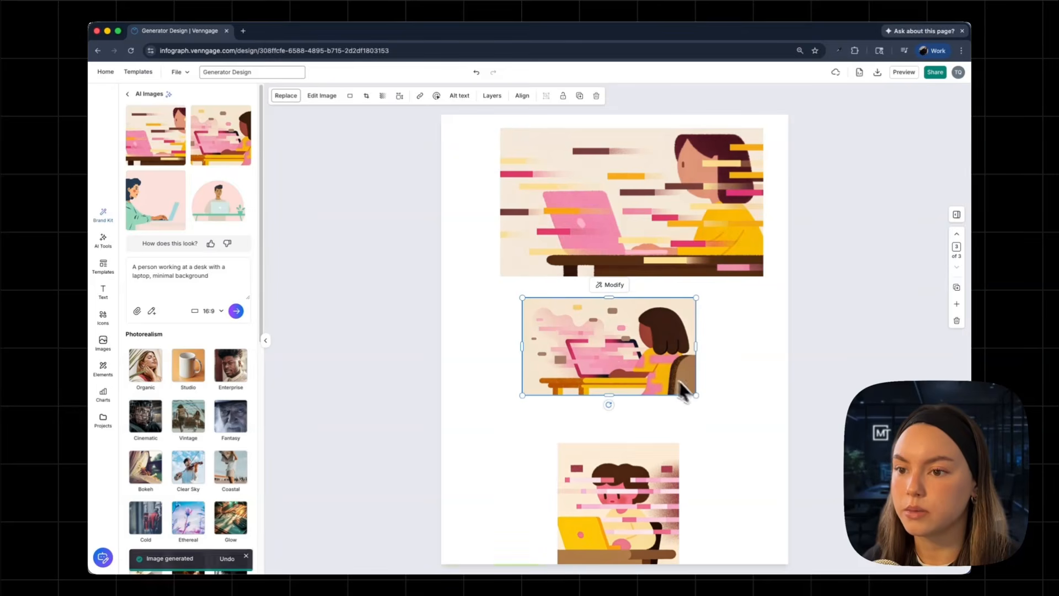
pyautogui.moveTo(697, 395); pyautogui.dragTo(786, 448)
pyautogui.moveTo(750, 412); pyautogui.dragTo(714, 395)
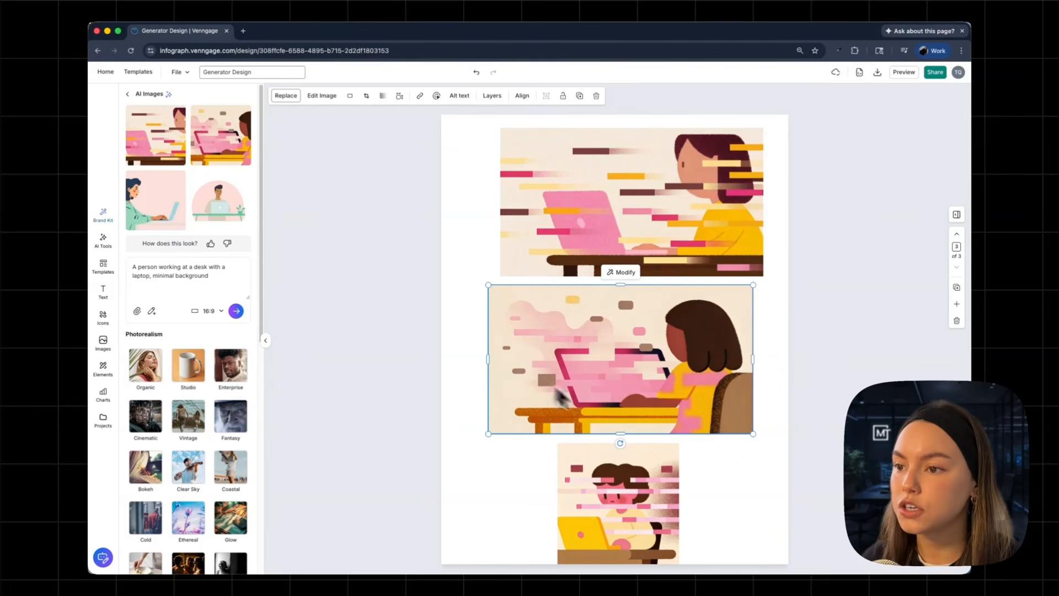
# Open the Modify options for the top image and close them again.
pyautogui.click(629, 225)
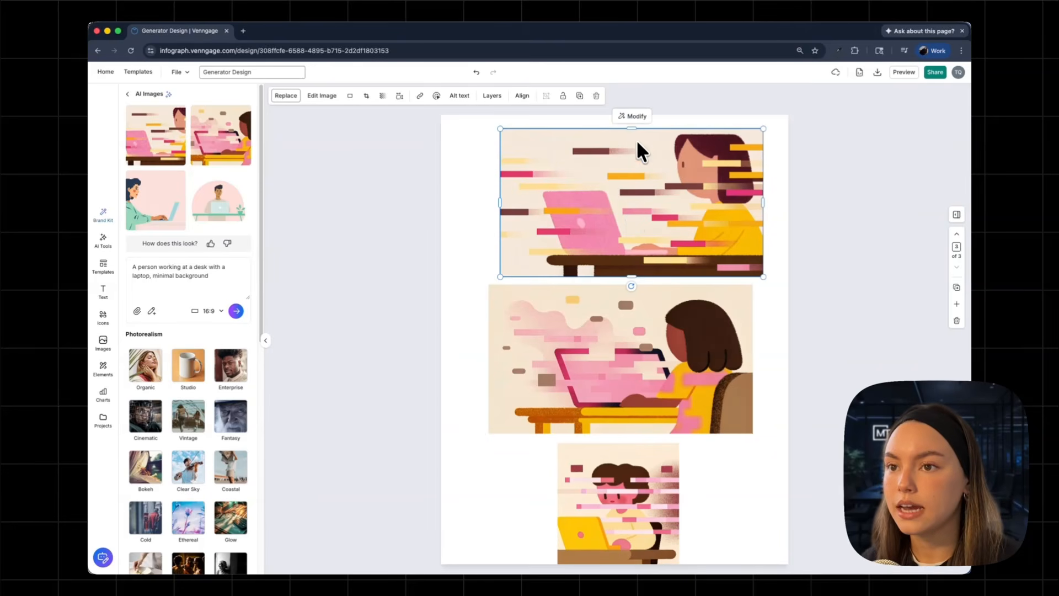
pyautogui.click(634, 118)
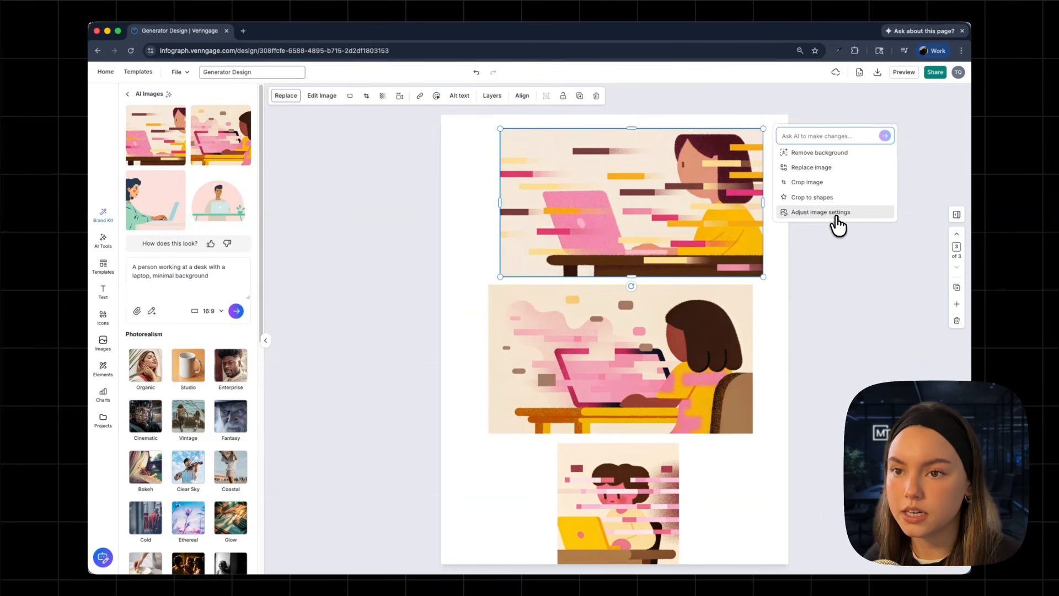
pyautogui.click(698, 345)
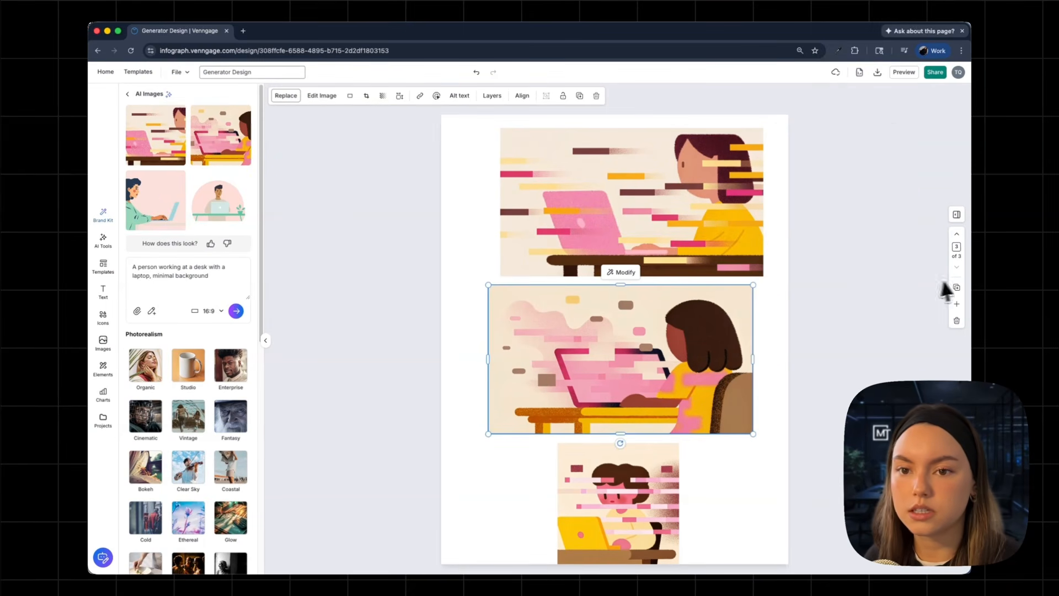
# Add a fourth page and paste a copy of the middle 16:9 illustration onto it, positioned near the page's centre.
pyautogui.click(957, 304)
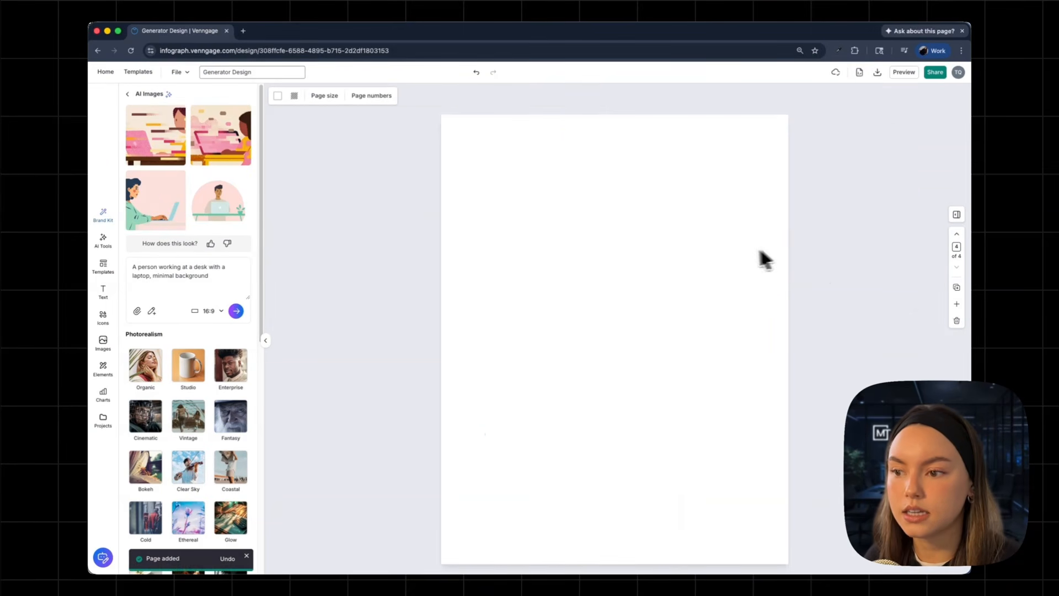
pyautogui.click(957, 234)
pyautogui.moveTo(677, 333)
pyautogui.mouseDown()
pyautogui.moveTo(705, 420)
pyautogui.moveTo(680, 327)
pyautogui.mouseUp()
pyautogui.rightClick(679, 325)
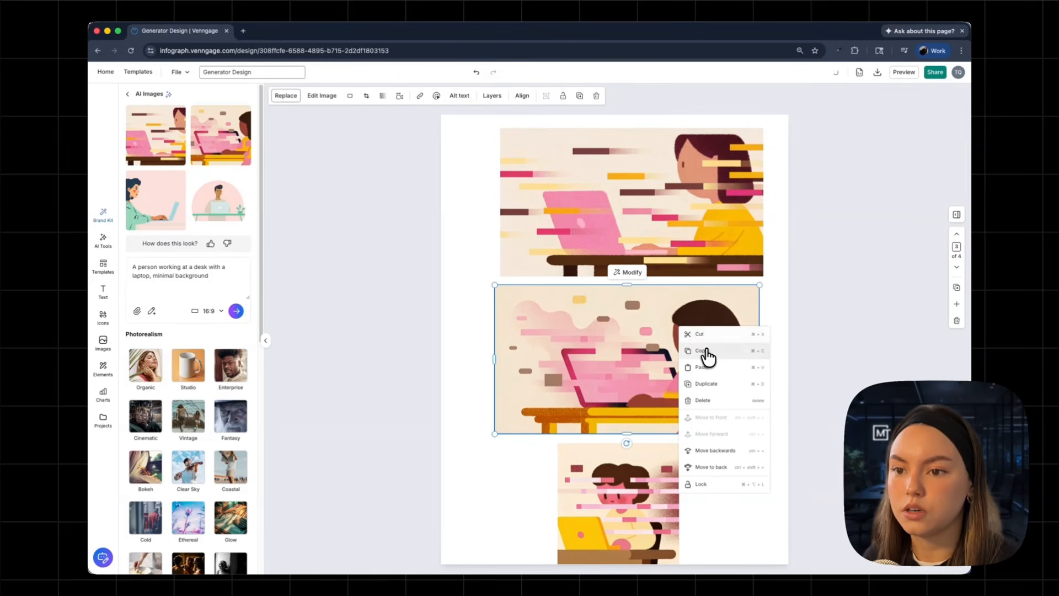
pyautogui.click(707, 351)
pyautogui.rightClick(562, 330)
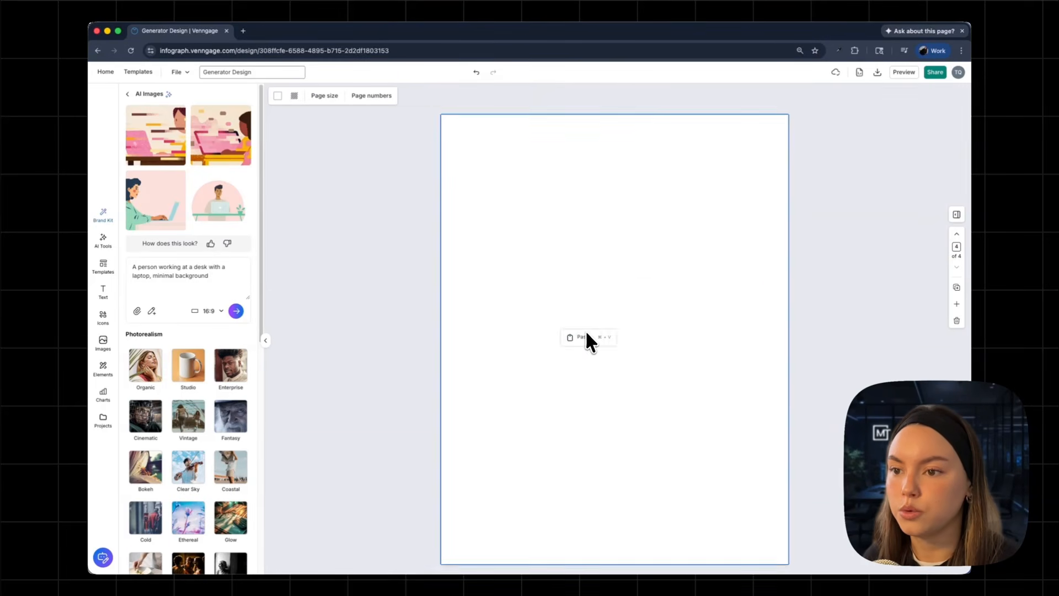
pyautogui.click(584, 335)
pyautogui.moveTo(678, 360); pyautogui.dragTo(652, 304)
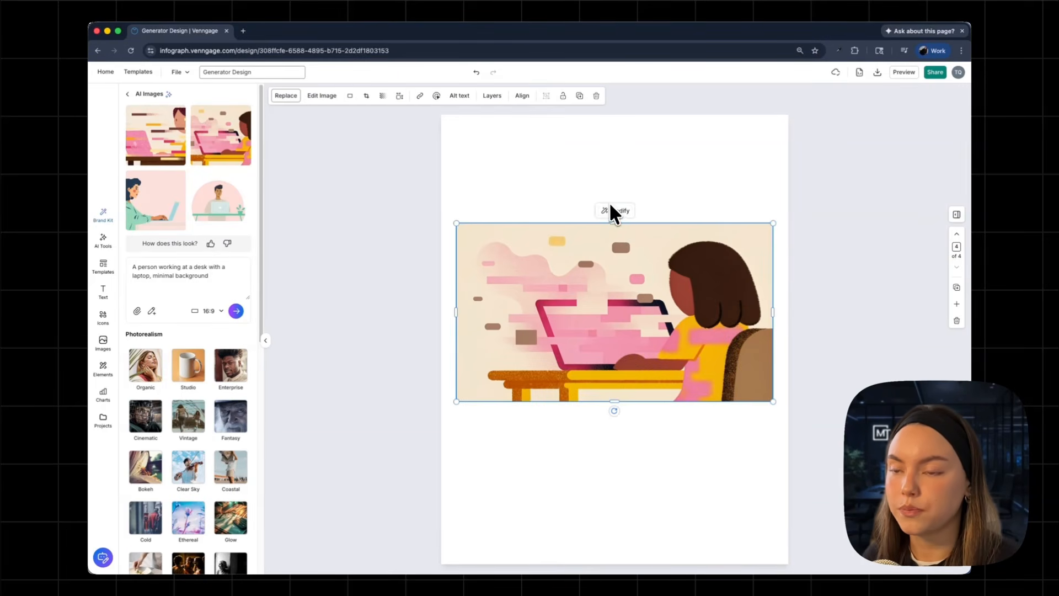
# Ask the AI to modify the pasted illustration with the request "add a coffee cup to the desk".
pyautogui.click(612, 212)
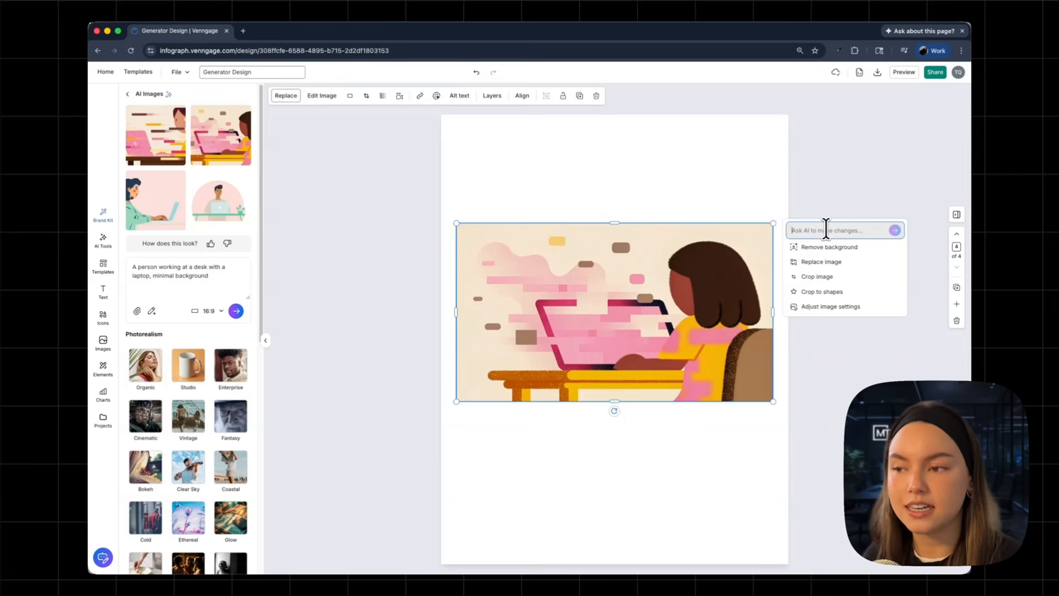
pyautogui.write('add a coffe')
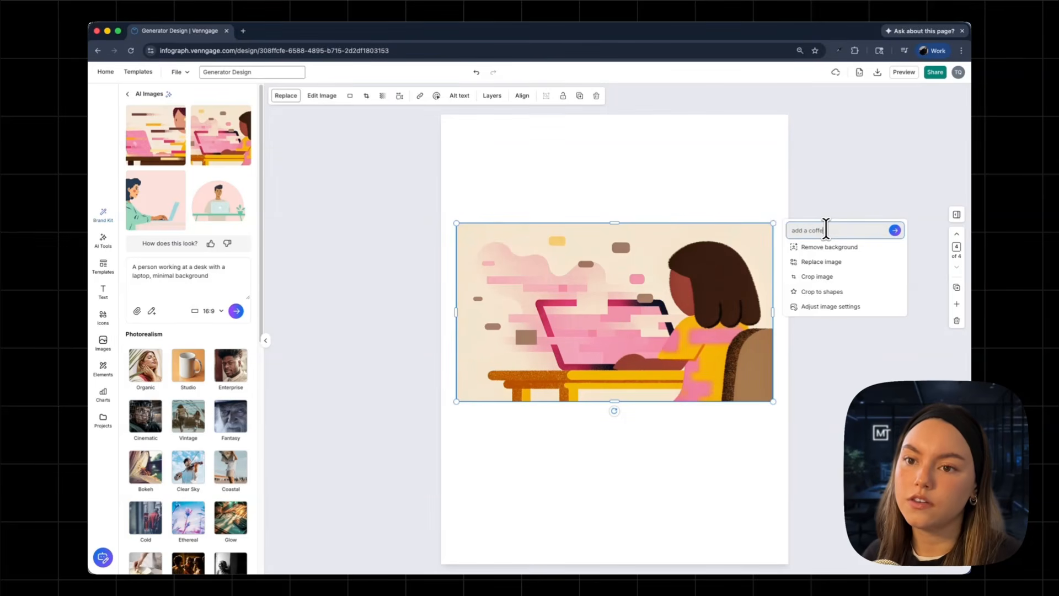
pyautogui.write('e cup to the d')
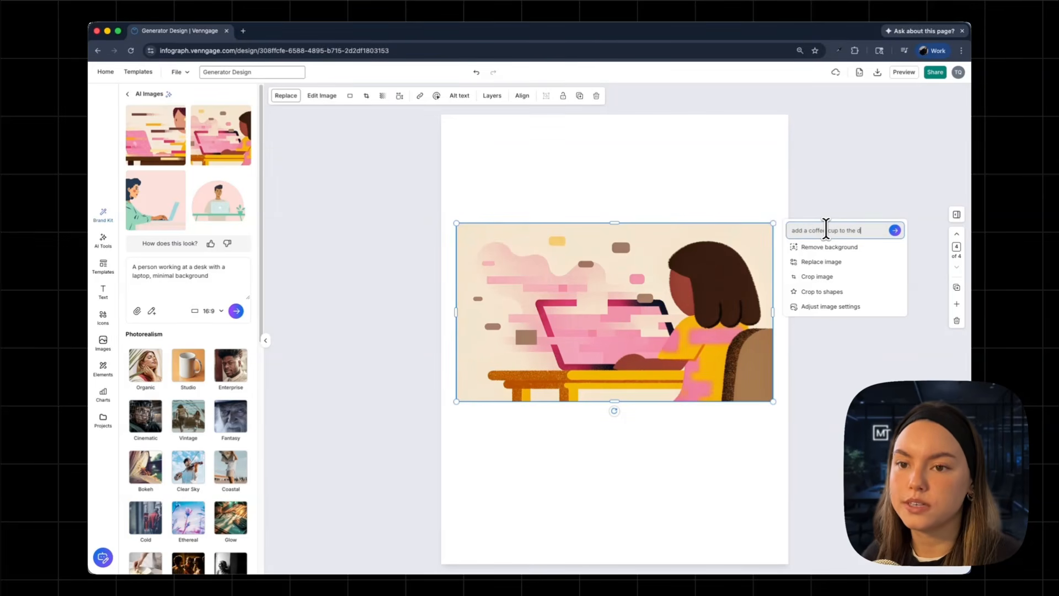
pyautogui.write('esk')
pyautogui.press('Return')
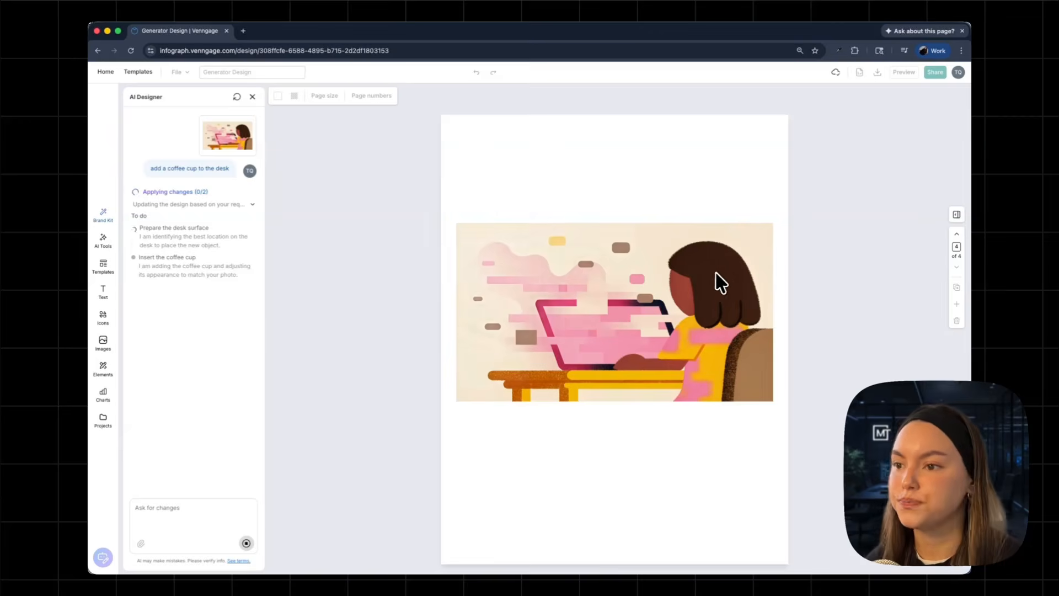
# Compare the original and modified versions and keep the modified illustration with the coffee cup.
pyautogui.click(154, 267)
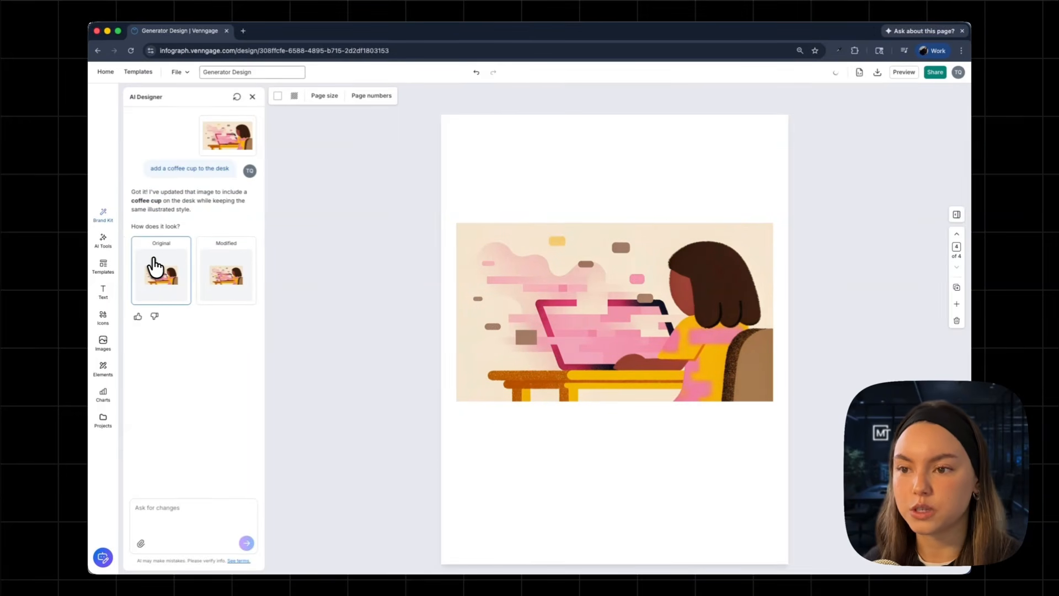
pyautogui.click(209, 267)
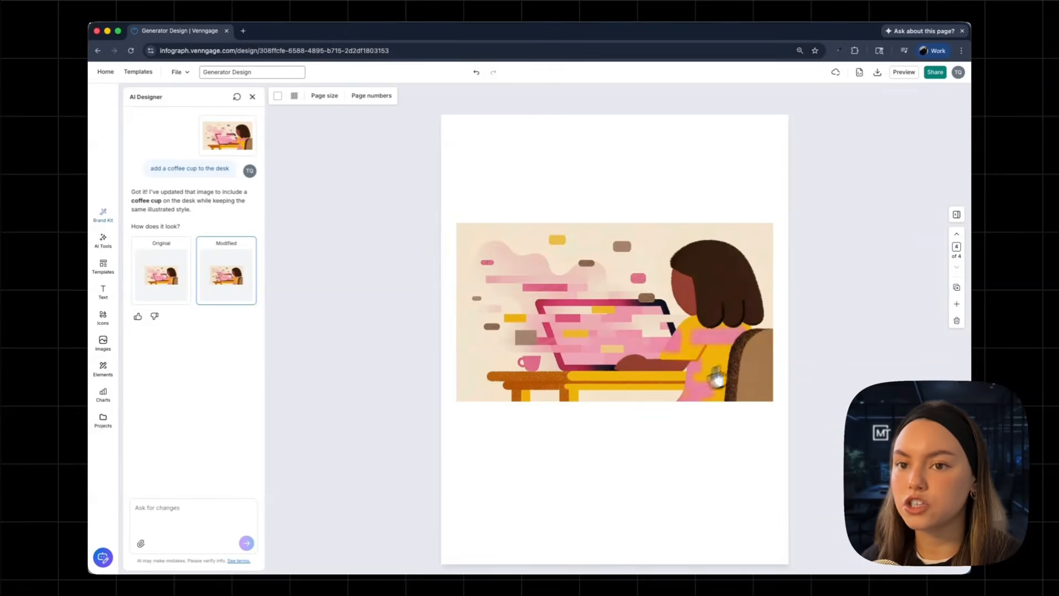
# On the second page, ask the AI to "make the workspace feel more cozy with warm lighting" for the photo.
pyautogui.click(958, 235)
pyautogui.click(958, 235)
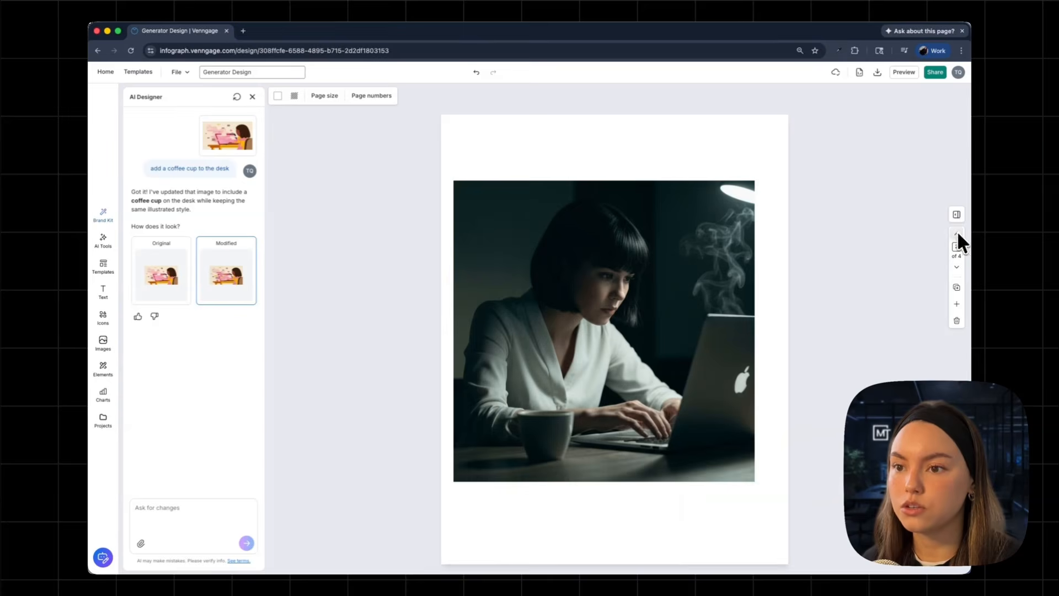
pyautogui.click(579, 291)
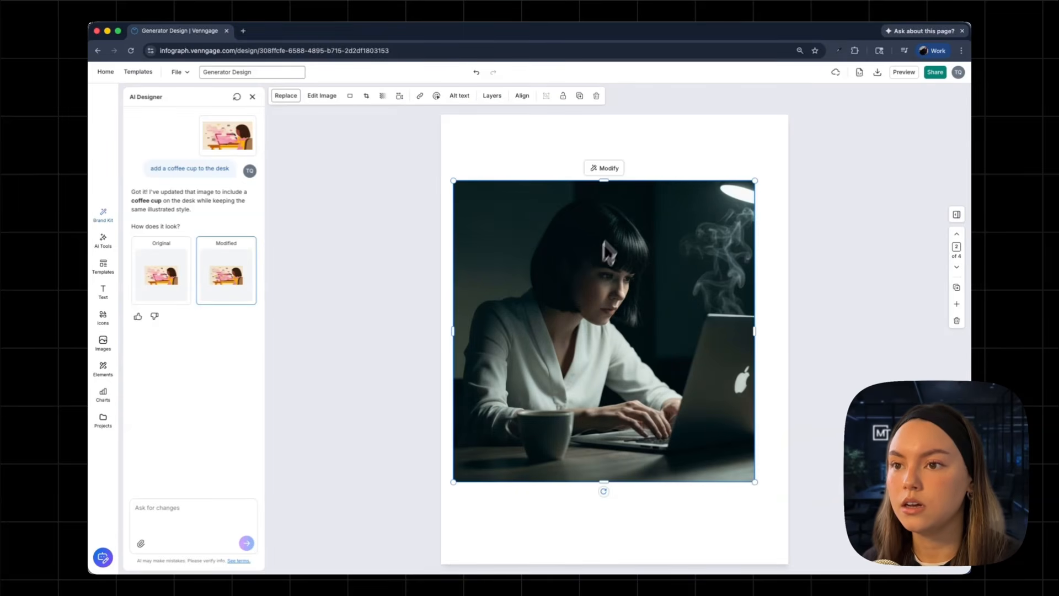
pyautogui.click(607, 170)
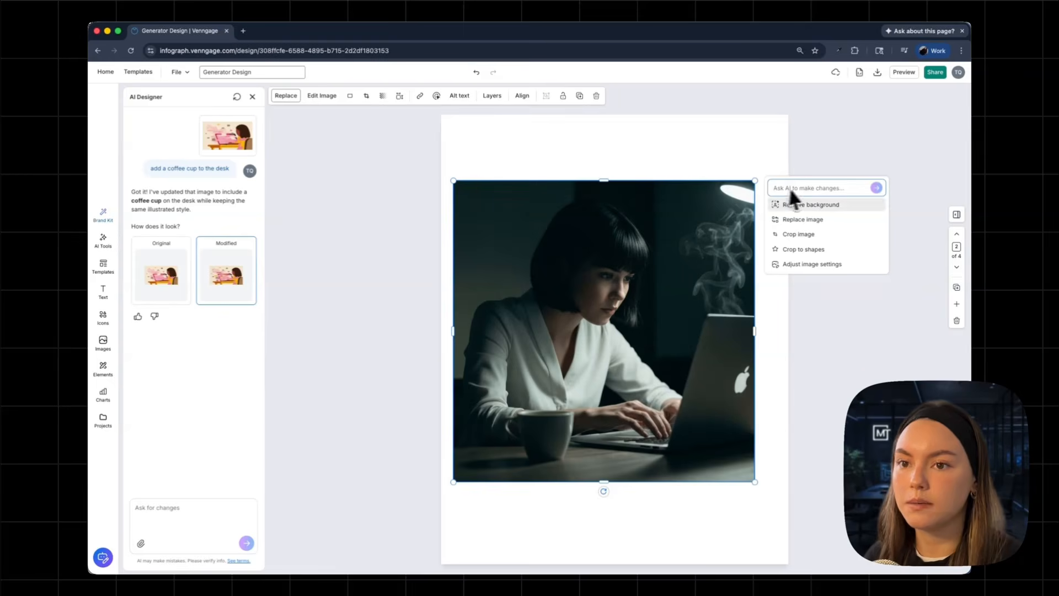
pyautogui.write('make the workspace feel m')
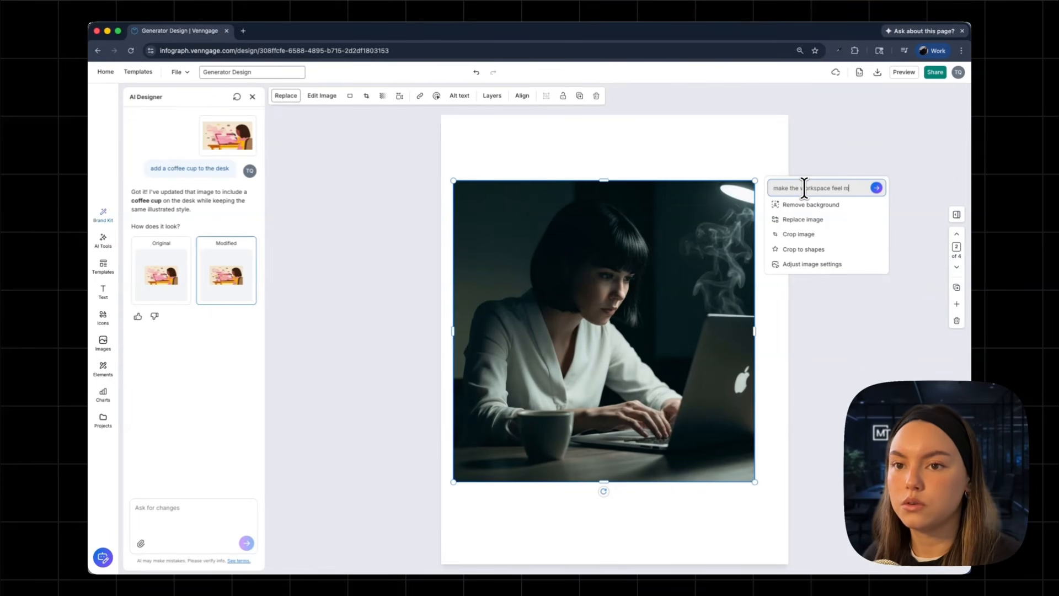
pyautogui.write('ore cozy')
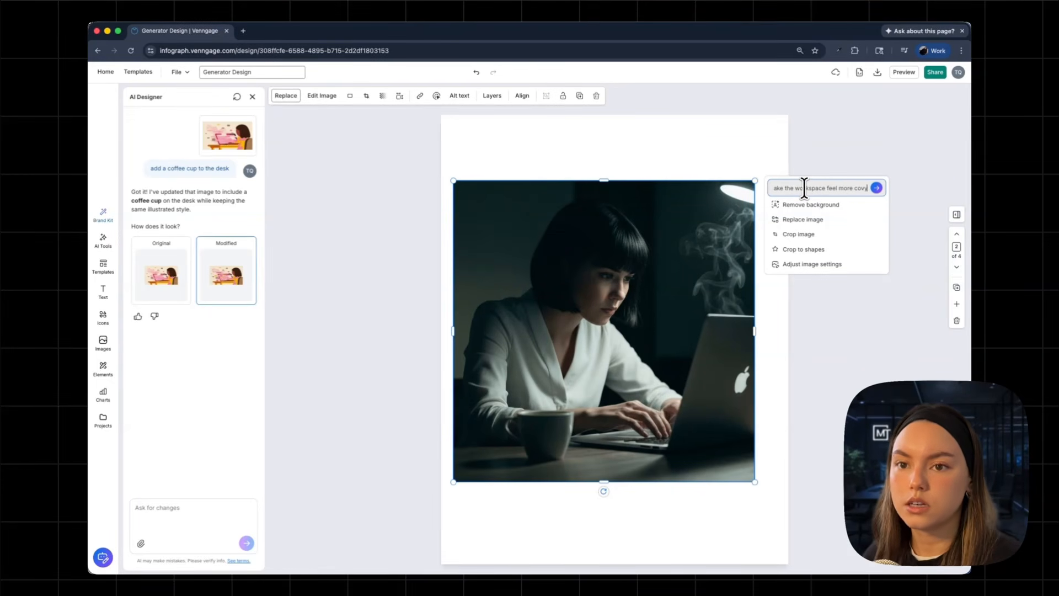
pyautogui.write(' with warm lighting')
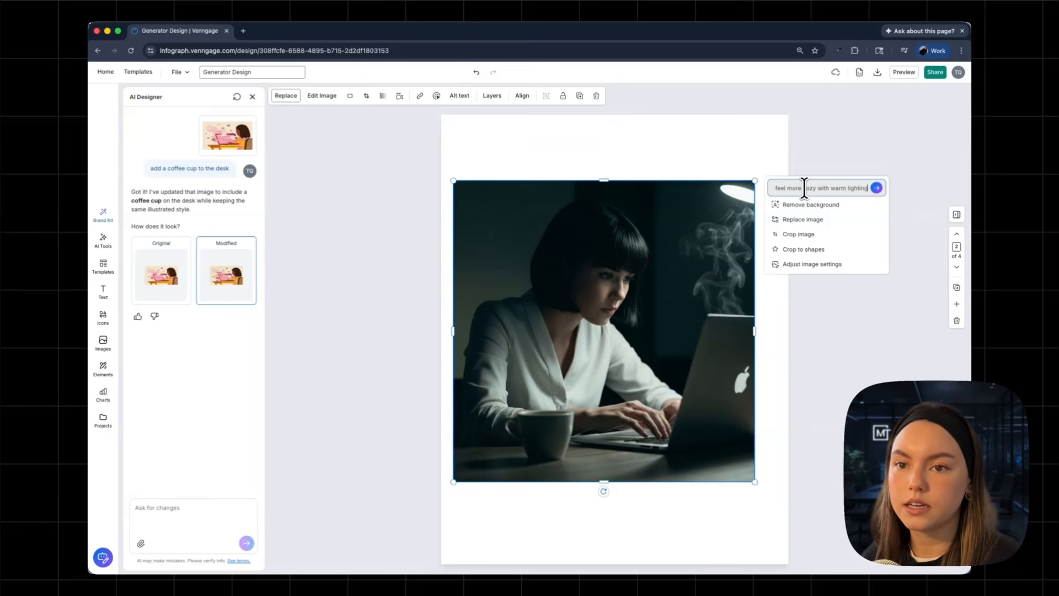
pyautogui.press('Return')
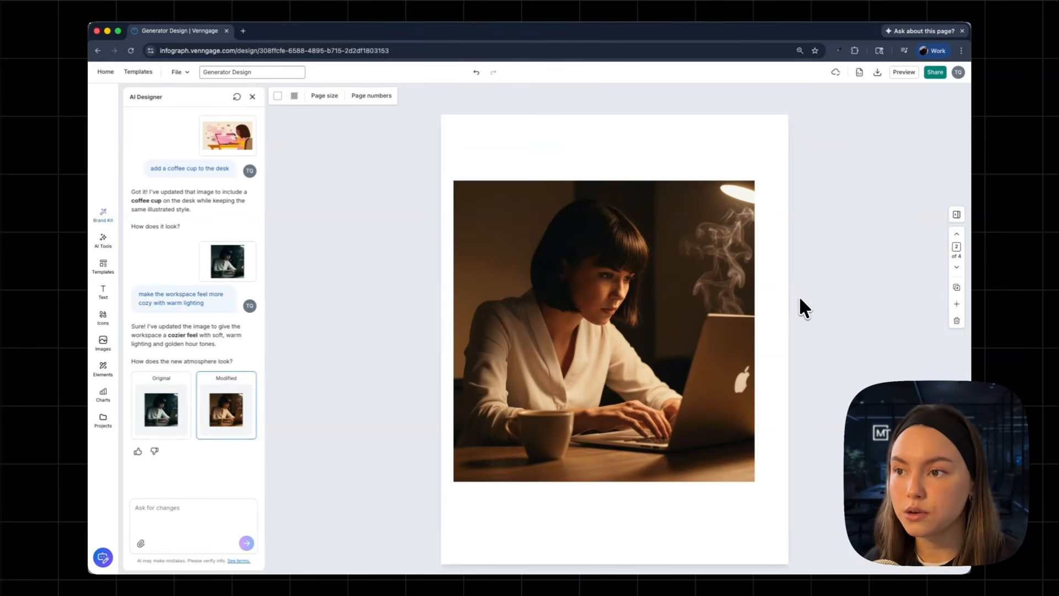
# Ask the AI to "zoom out slightly and leave more empty space on the left side" of the photo.
pyautogui.click(680, 242)
pyautogui.click(610, 168)
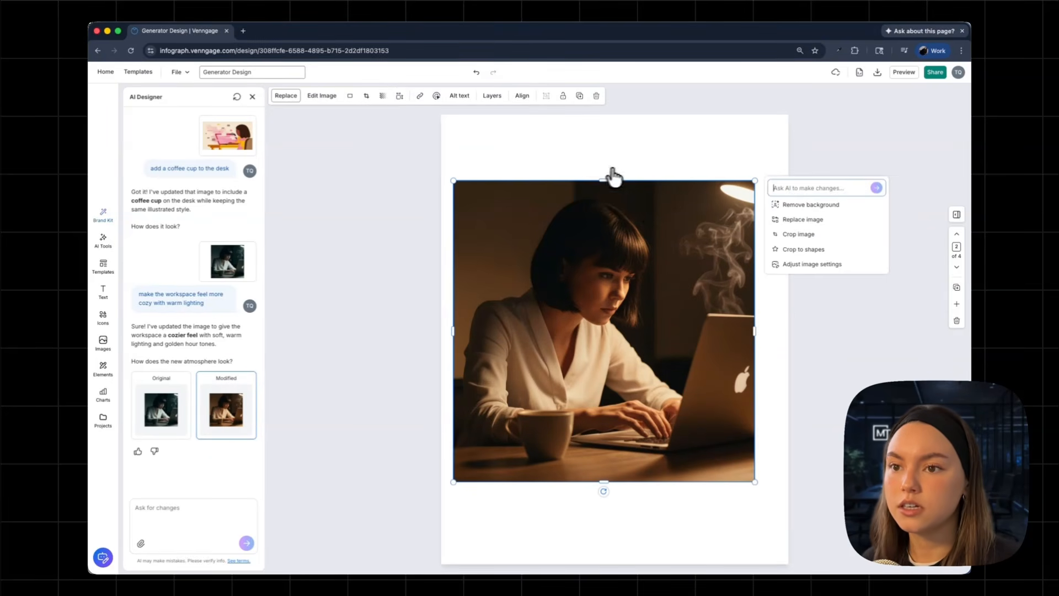
pyautogui.click(790, 191)
pyautogui.write('aoom')
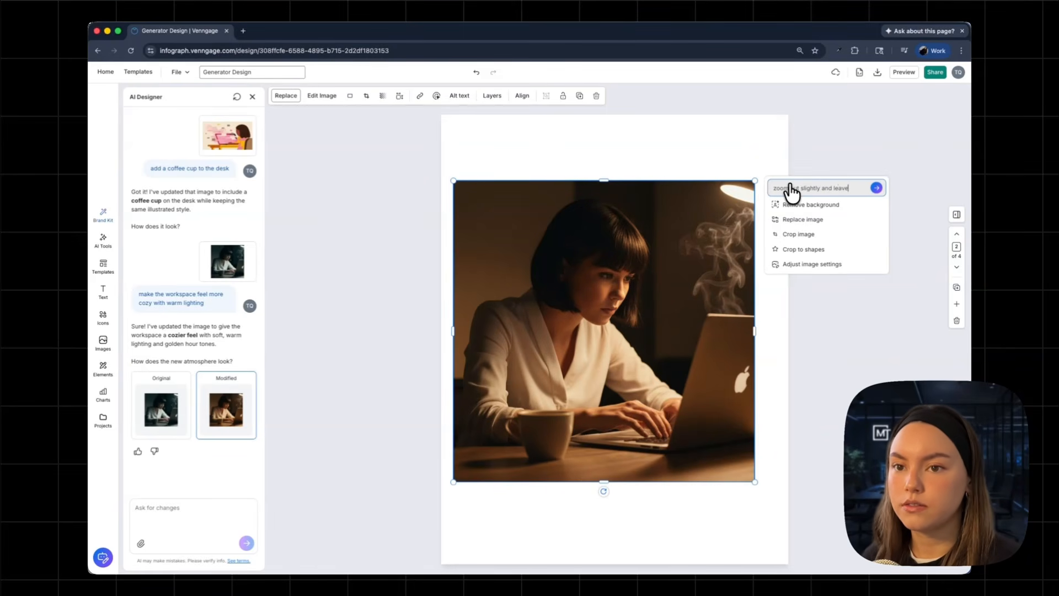
pyautogui.write(' out slightly and leave more empty space on the')
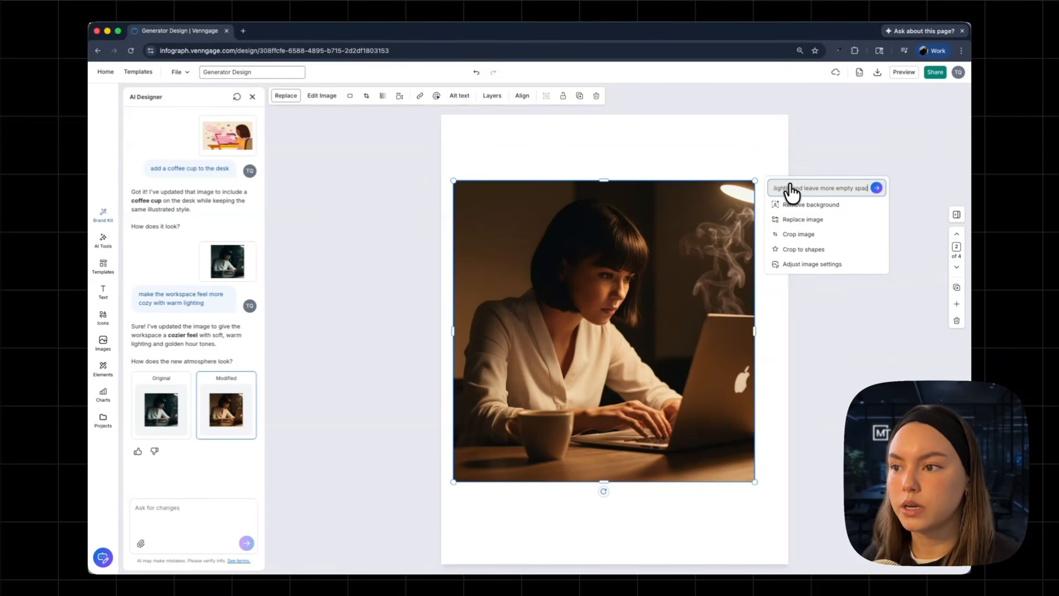
pyautogui.write(' left')
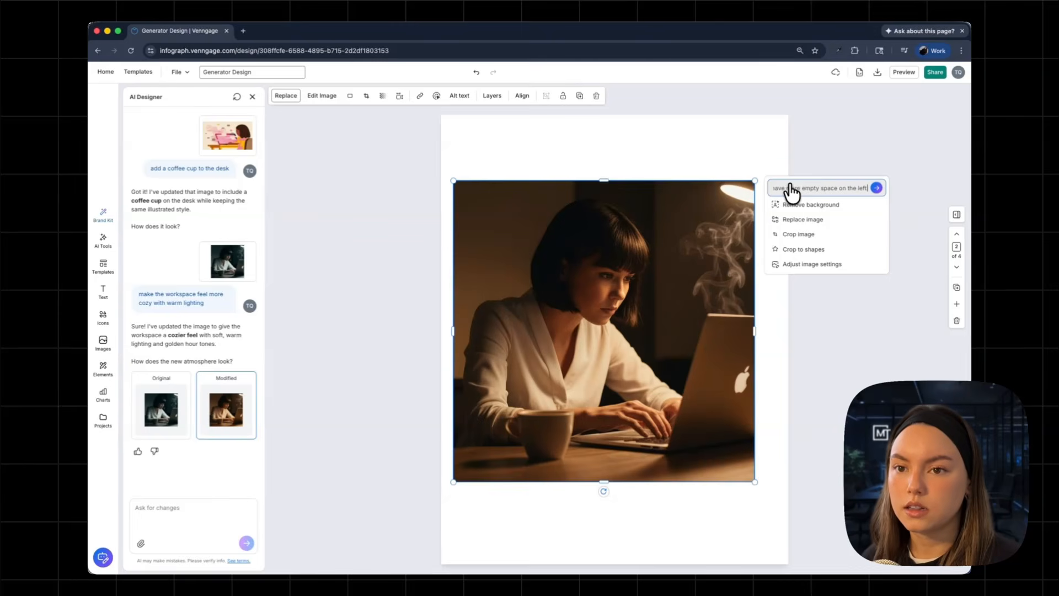
pyautogui.write(' side')
pyautogui.press('Return')
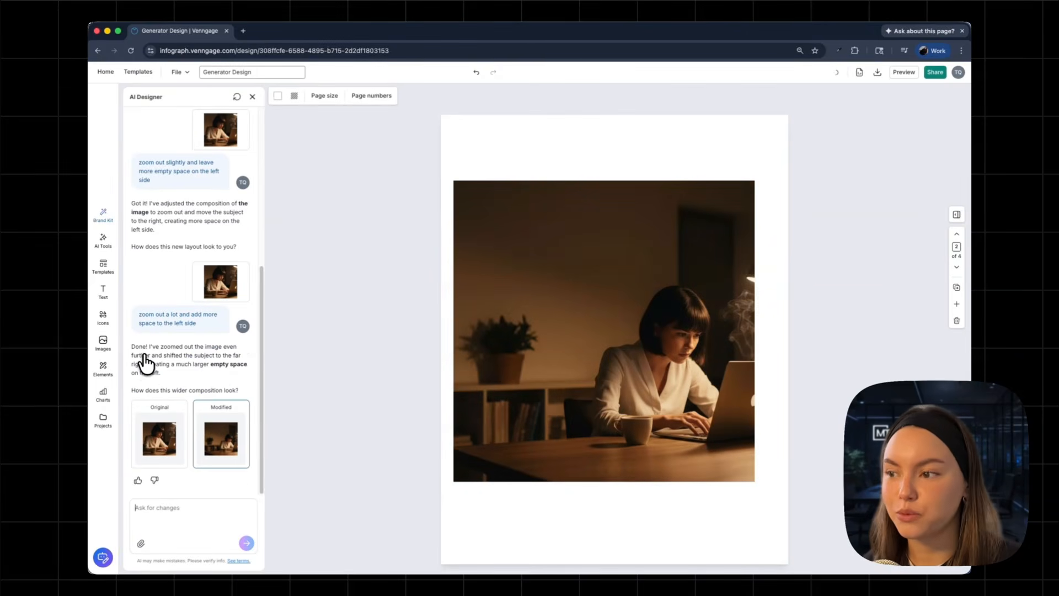
# Compare the original and modified photos and keep the zoomed-out version.
pyautogui.click(161, 456)
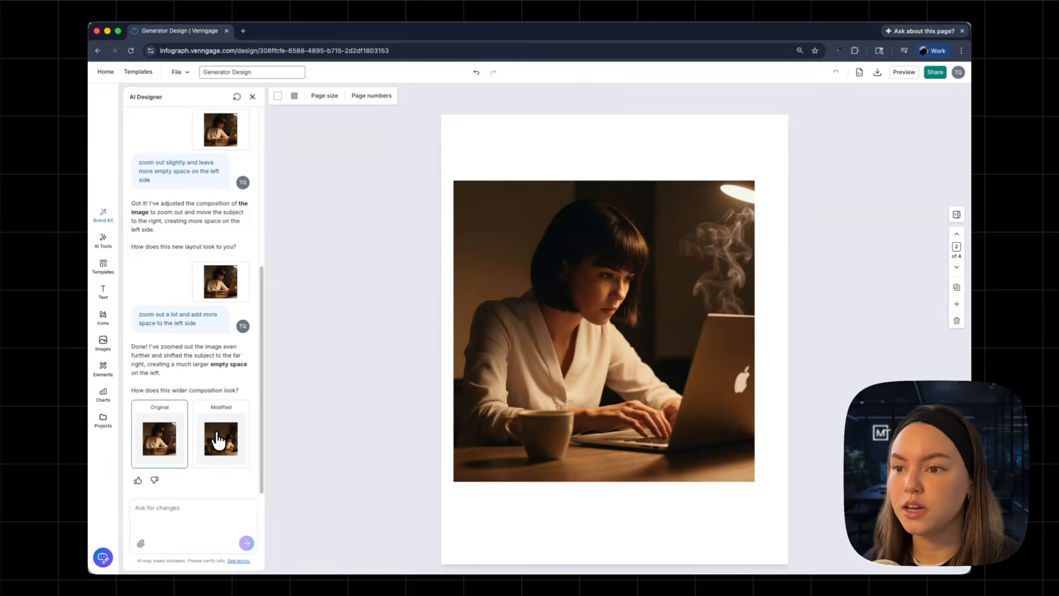
pyautogui.click(219, 441)
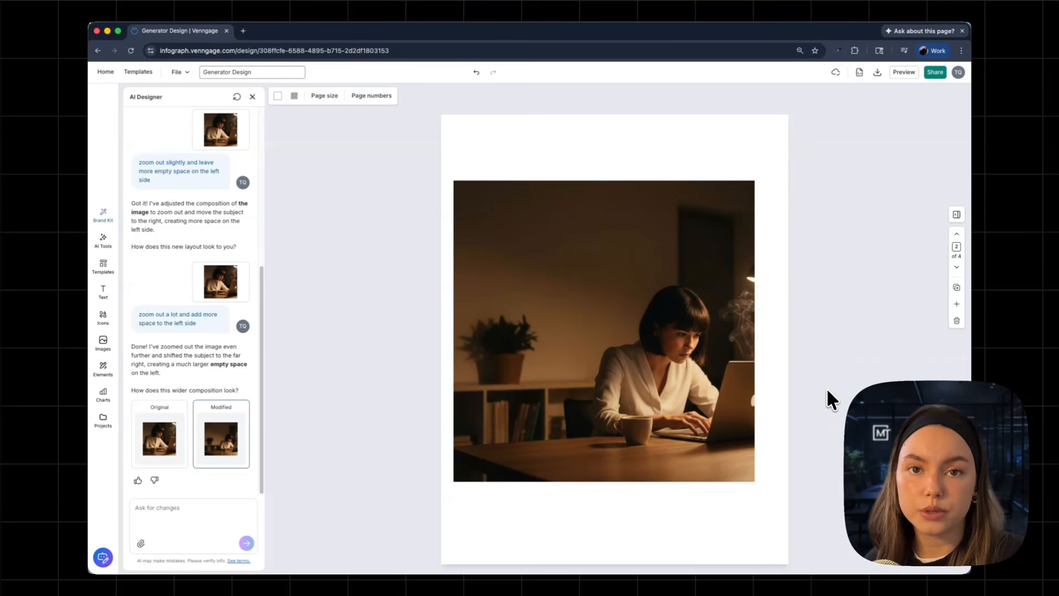
pyautogui.click(643, 298)
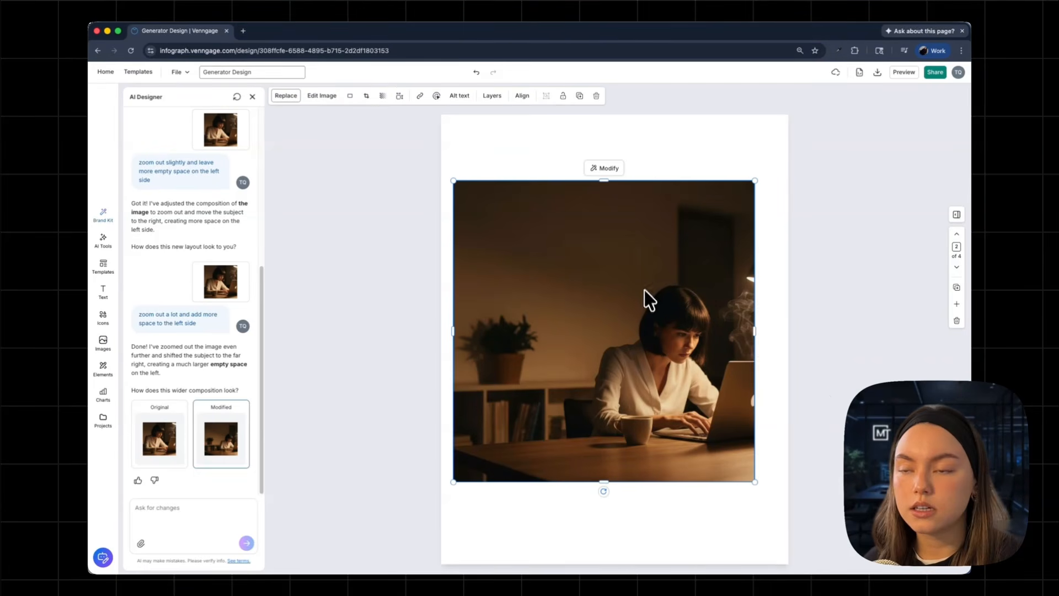
pyautogui.click(614, 174)
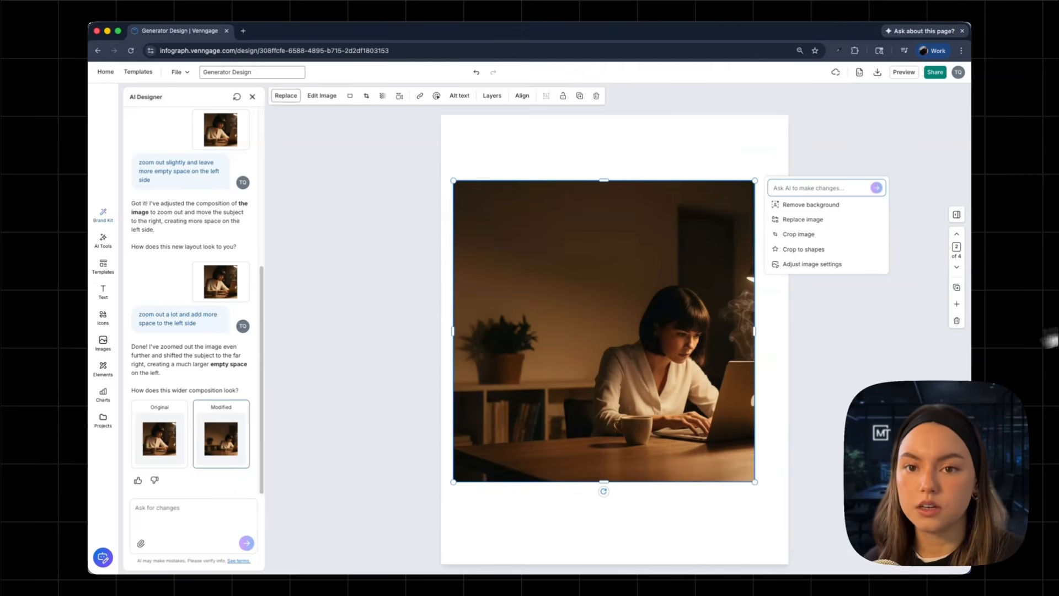
pyautogui.click(915, 349)
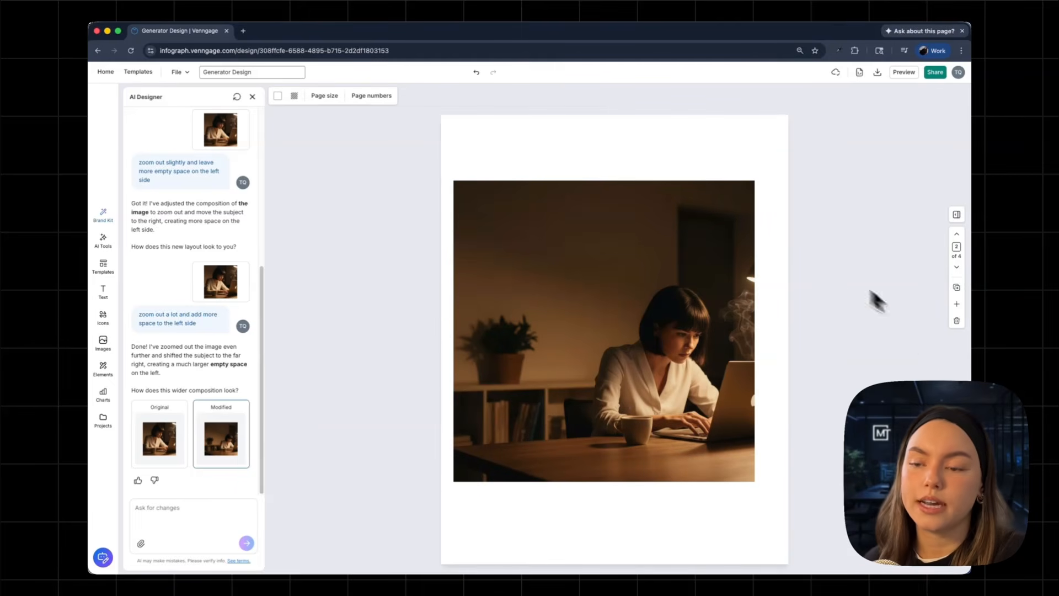
# Flip to the third and fourth pages to review the images.
pyautogui.click(957, 267)
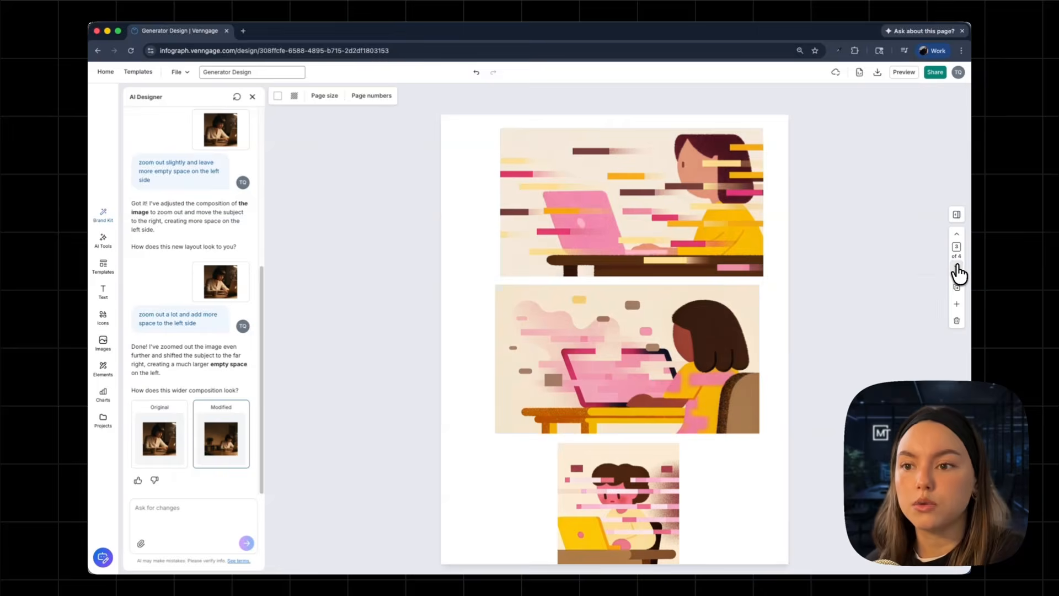
pyautogui.click(958, 267)
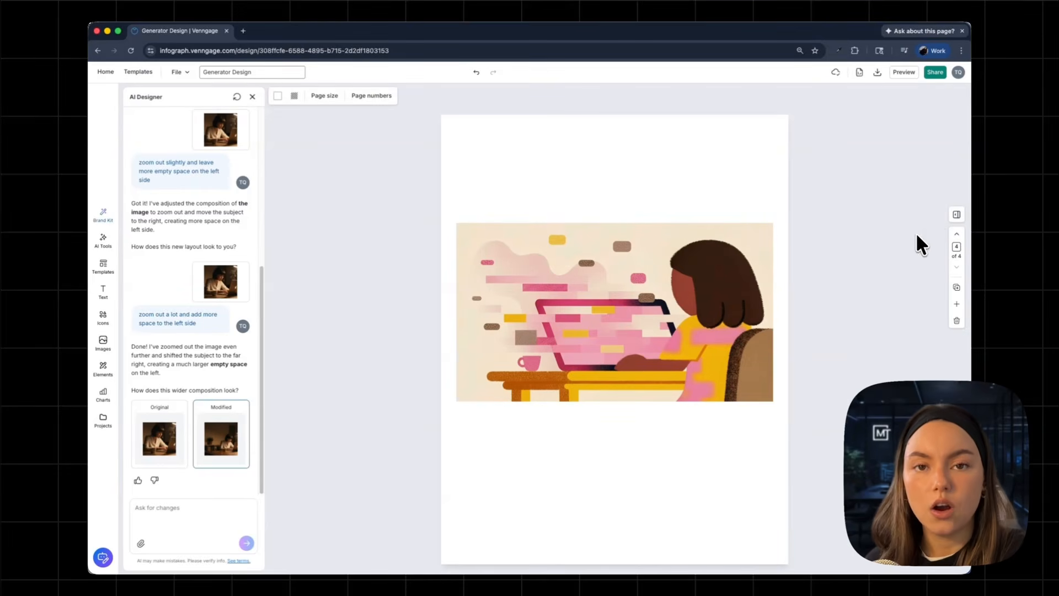
# Flip between the second and fourth pages to compare their images.
pyautogui.click(958, 234)
pyautogui.click(959, 234)
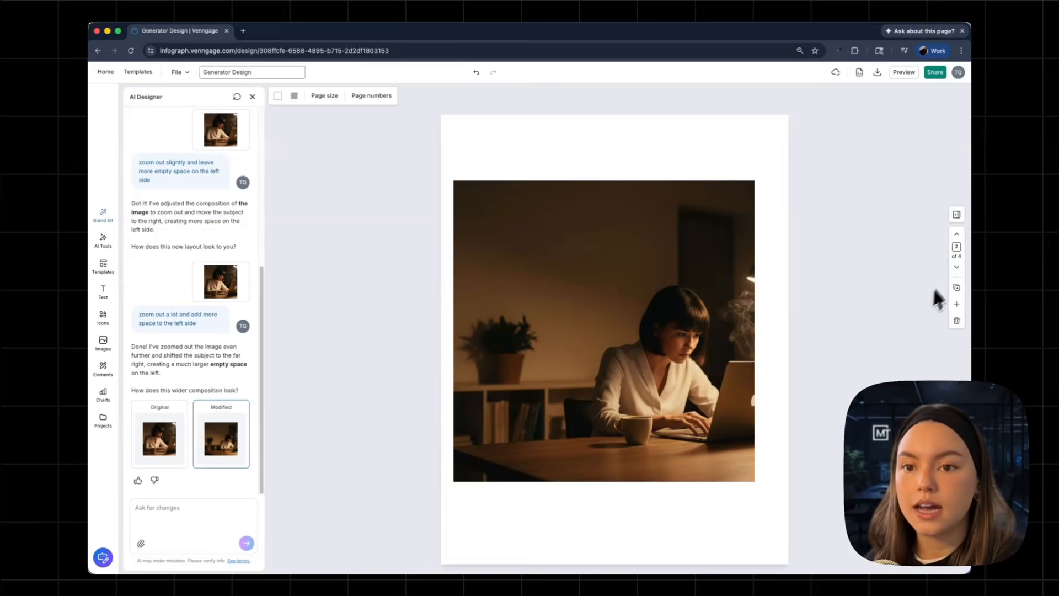
pyautogui.click(957, 268)
pyautogui.click(957, 268)
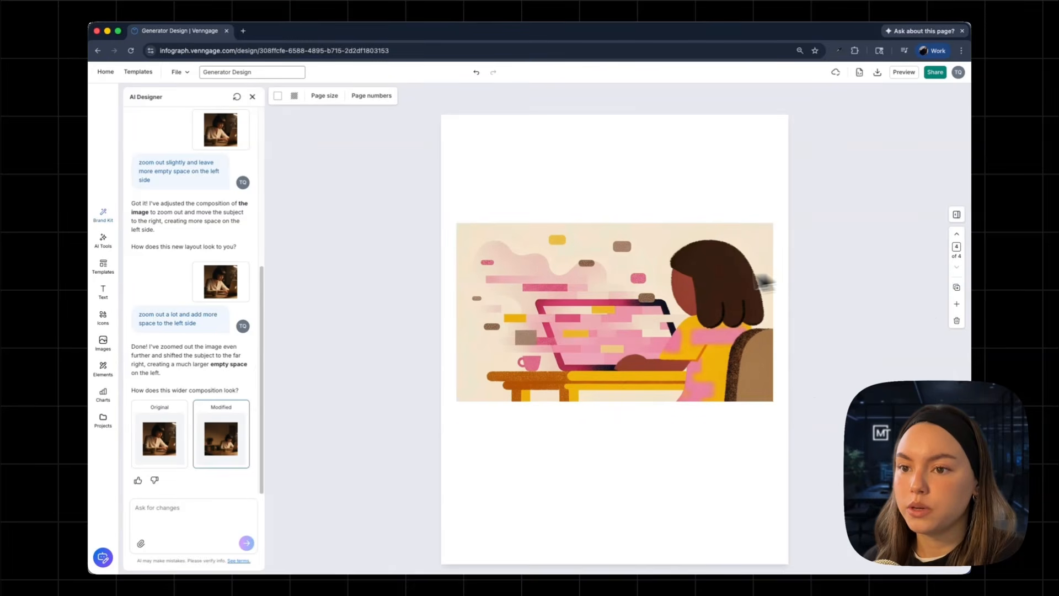
# Select the illustration on the fourth page and undo the last change to it.
pyautogui.click(686, 281)
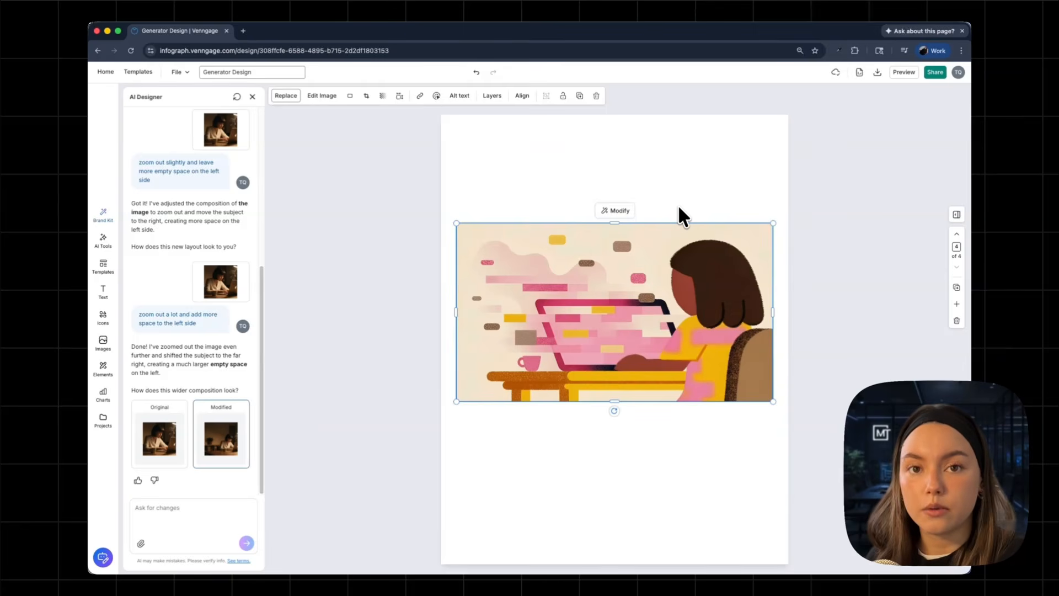
pyautogui.press('super+z')
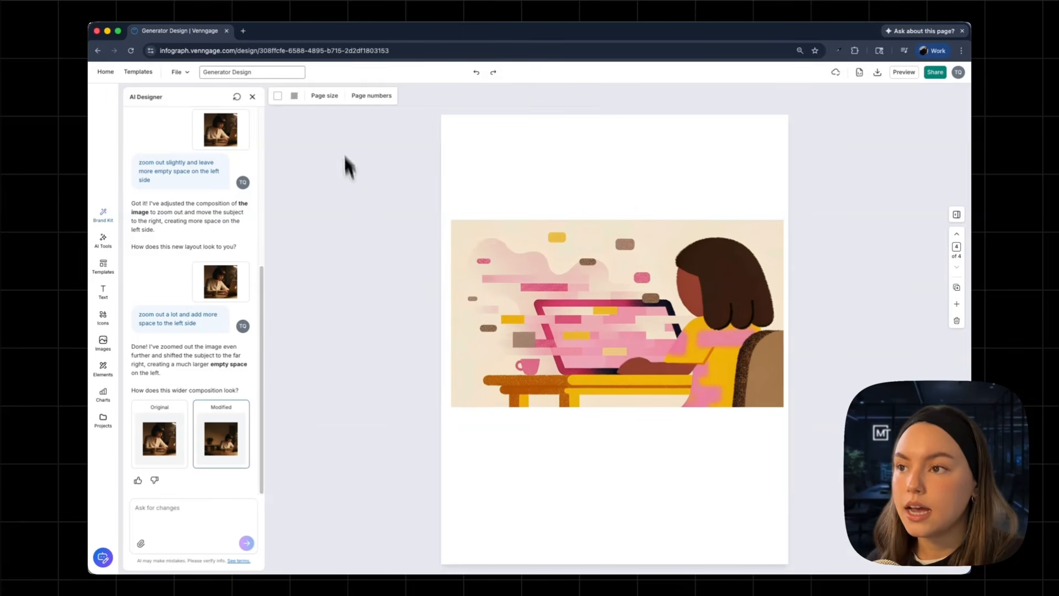
# Switch the page orientation to landscape for all pages.
pyautogui.click(330, 96)
pyautogui.click(337, 247)
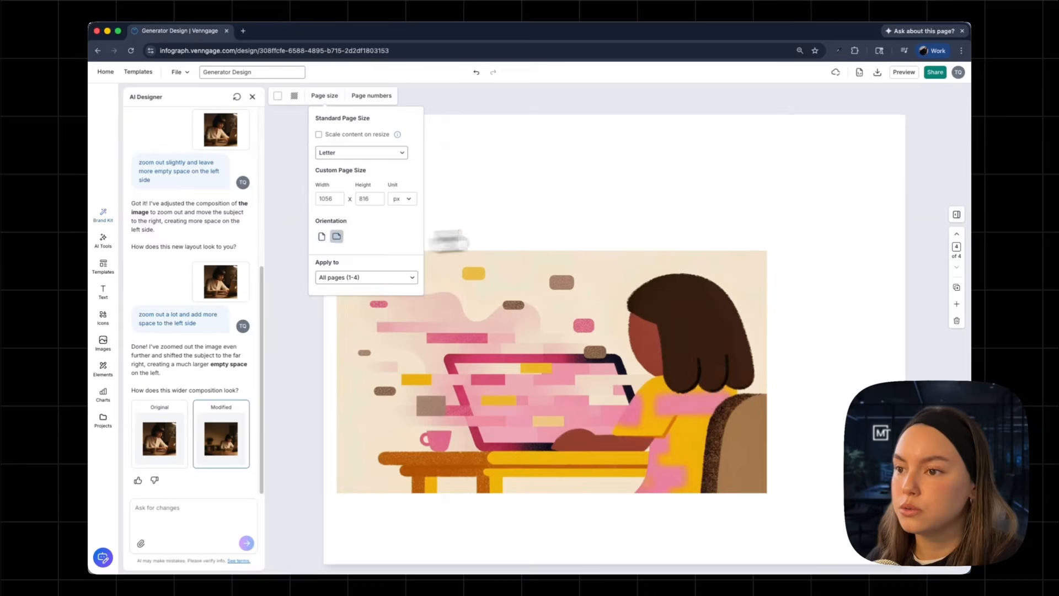
# Move the illustration to the top of the page and enlarge it to span the full page width.
pyautogui.moveTo(656, 317); pyautogui.dragTo(645, 175)
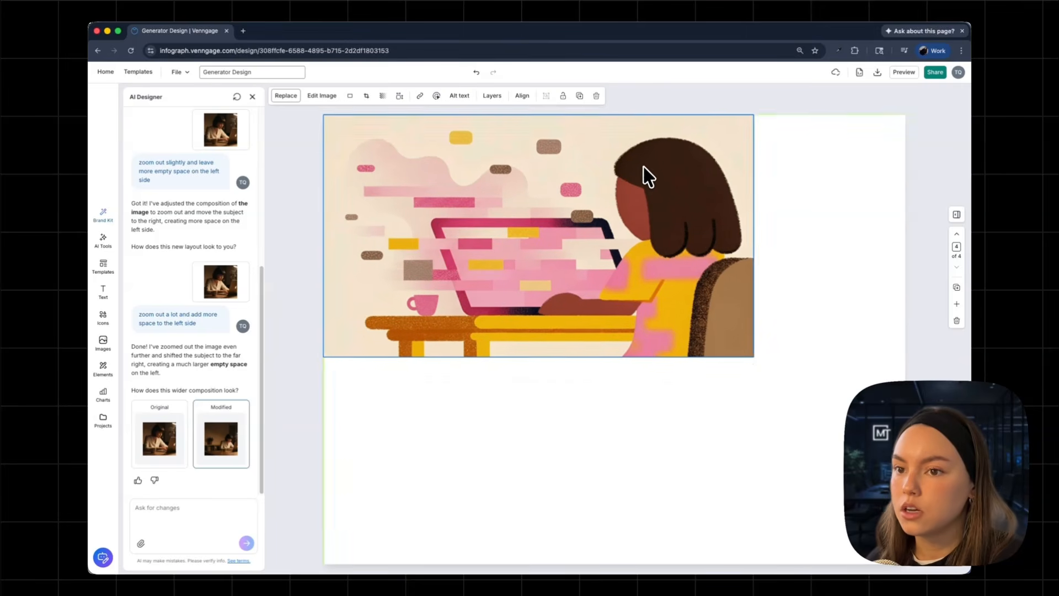
pyautogui.moveTo(753, 357); pyautogui.dragTo(907, 444)
pyautogui.moveTo(872, 408); pyautogui.dragTo(869, 458)
pyautogui.click(871, 527)
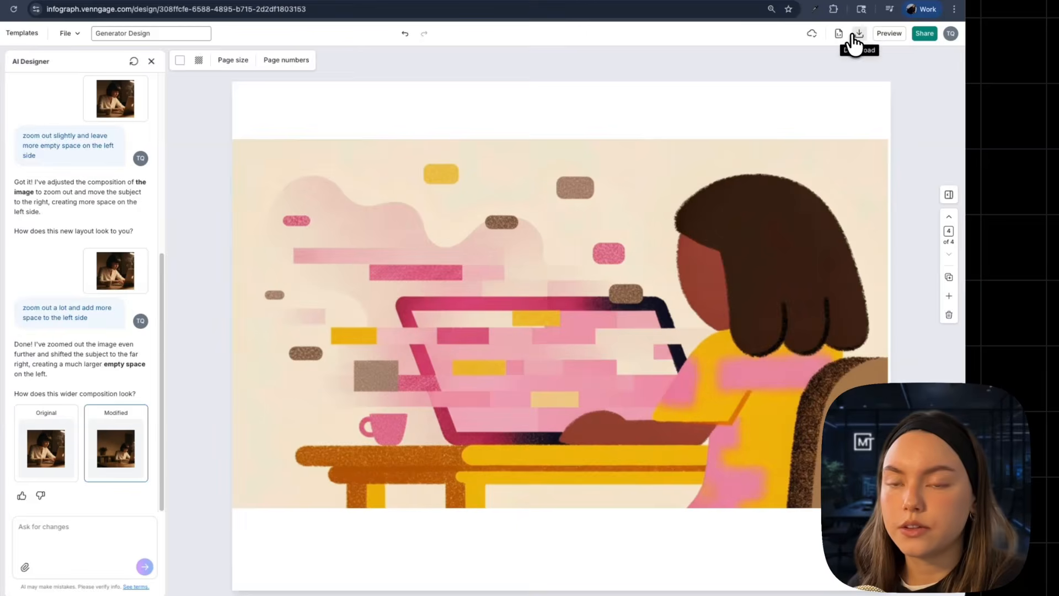
# Download all pages of the design in the high-resolution PNG format.
pyautogui.click(853, 36)
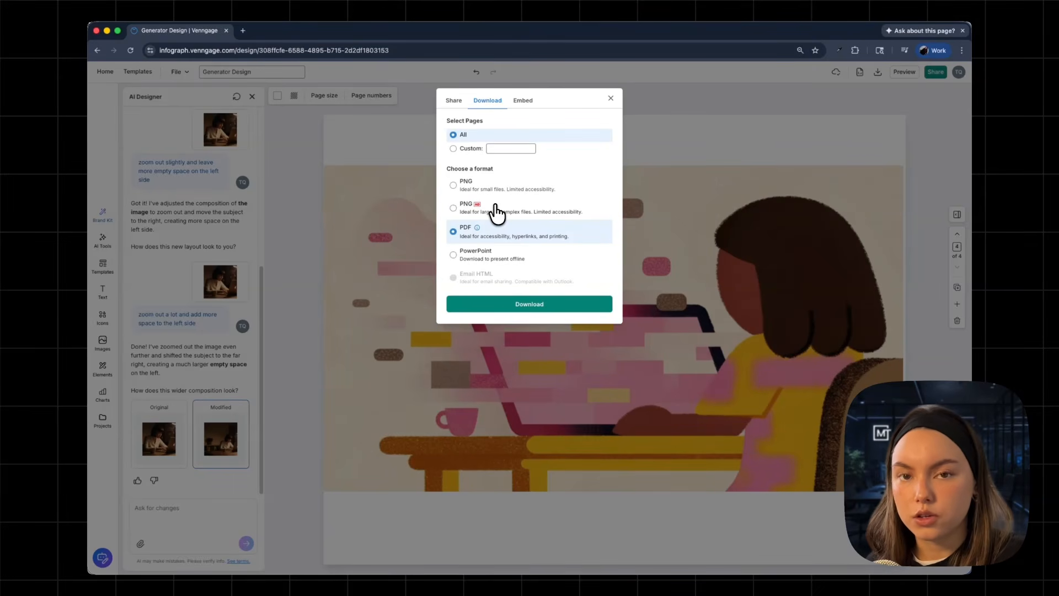
pyautogui.click(497, 211)
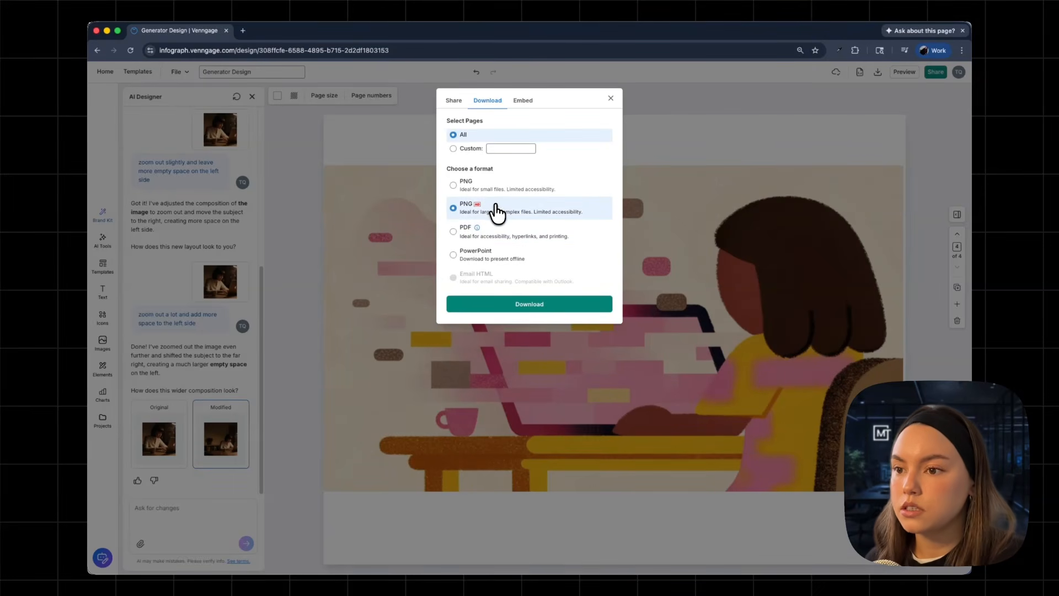
pyautogui.click(530, 304)
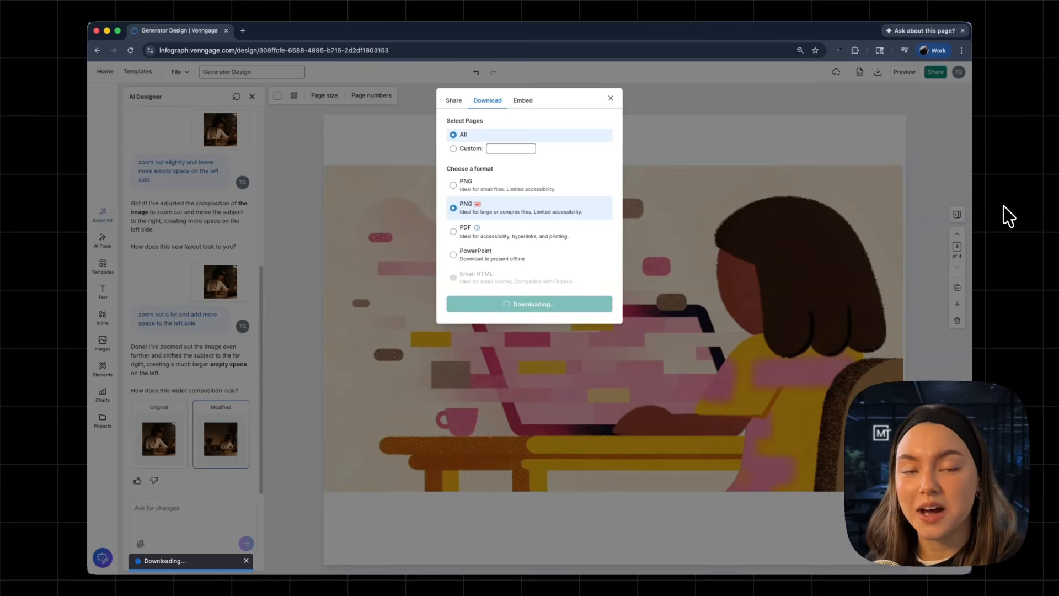